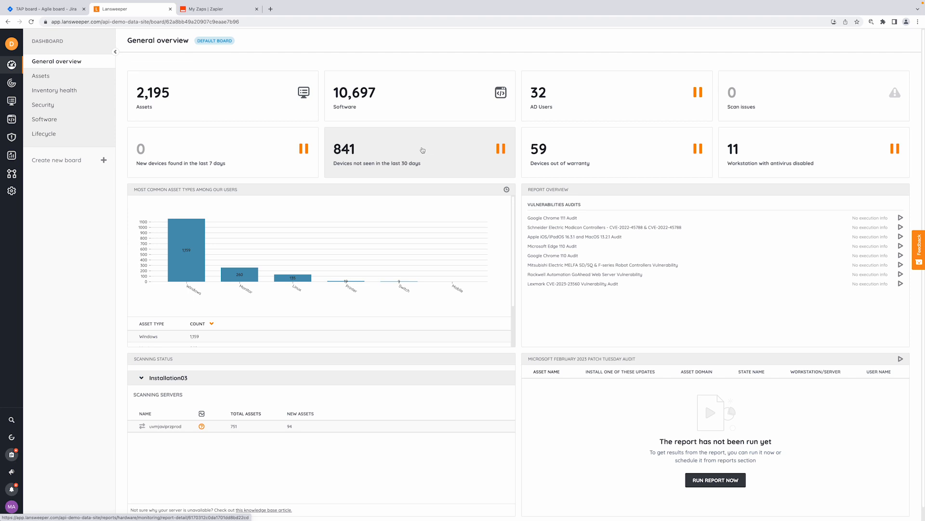
# Step: Switch to Zapier and open the Zap "Lansweeper new asset Jira Issue" to view its workflow
pyautogui.click(217, 28)
pyautogui.press('Tab')
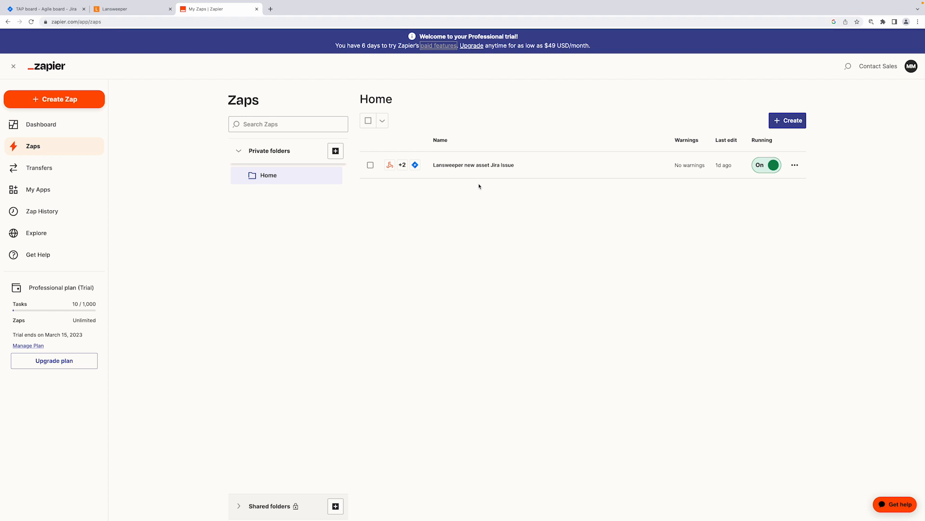
pyautogui.click(454, 166)
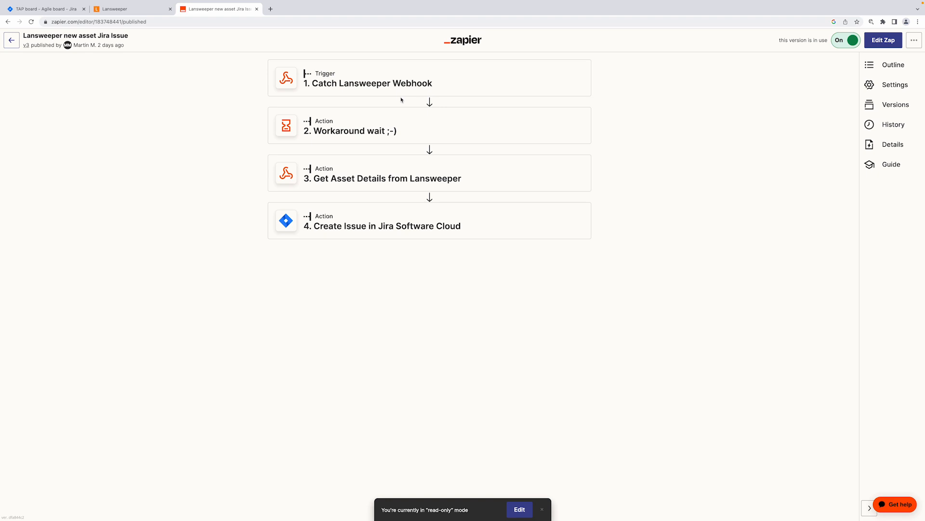
# Step: Switch to the Jira TAP board, open issue TAP-8 and view its matched Lansweeper assets
pyautogui.click(53, 10)
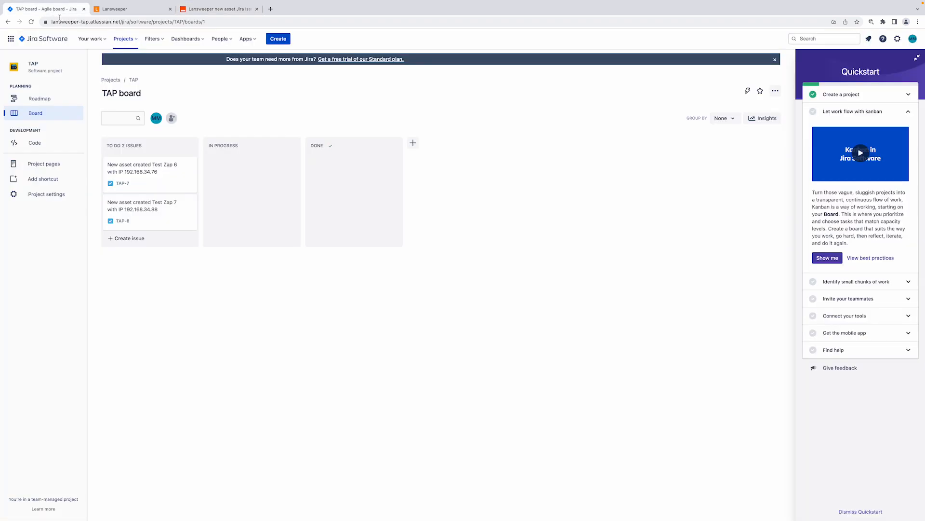
pyautogui.click(135, 210)
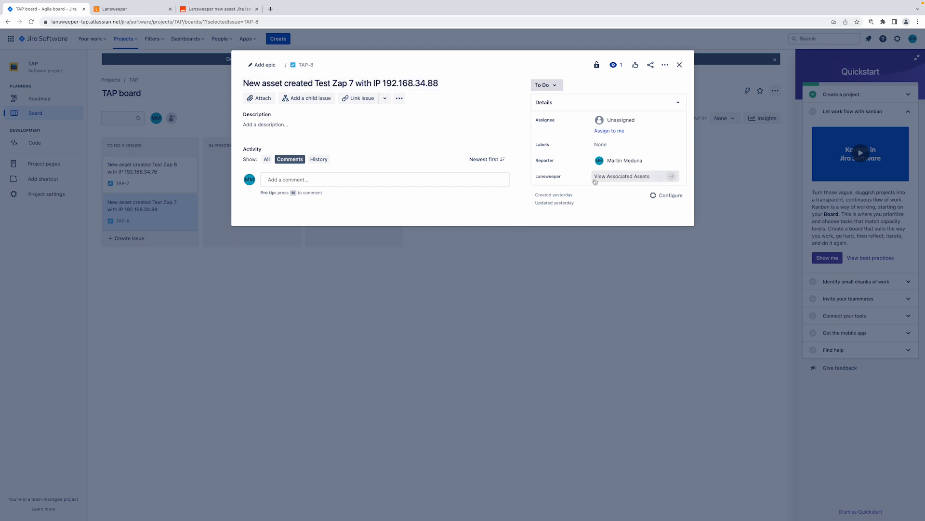
pyautogui.click(616, 176)
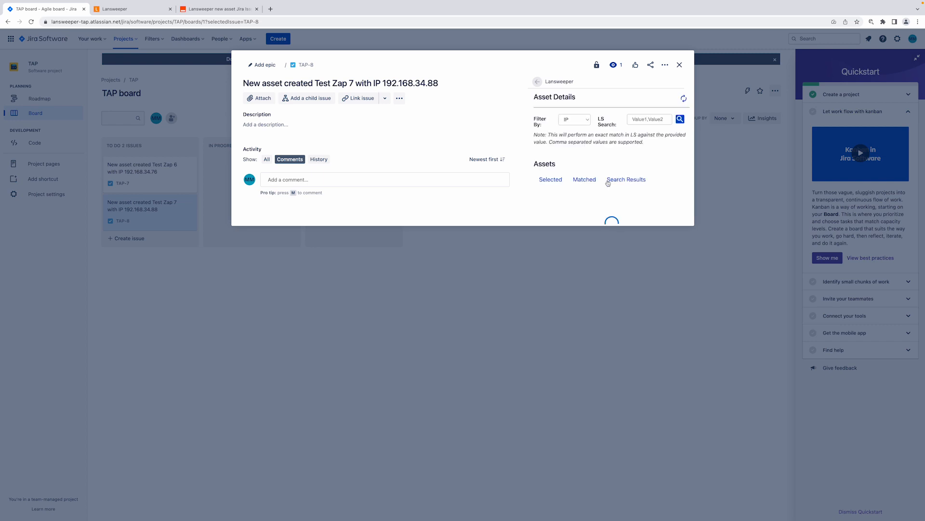
pyautogui.scroll(-1, 627, 164)
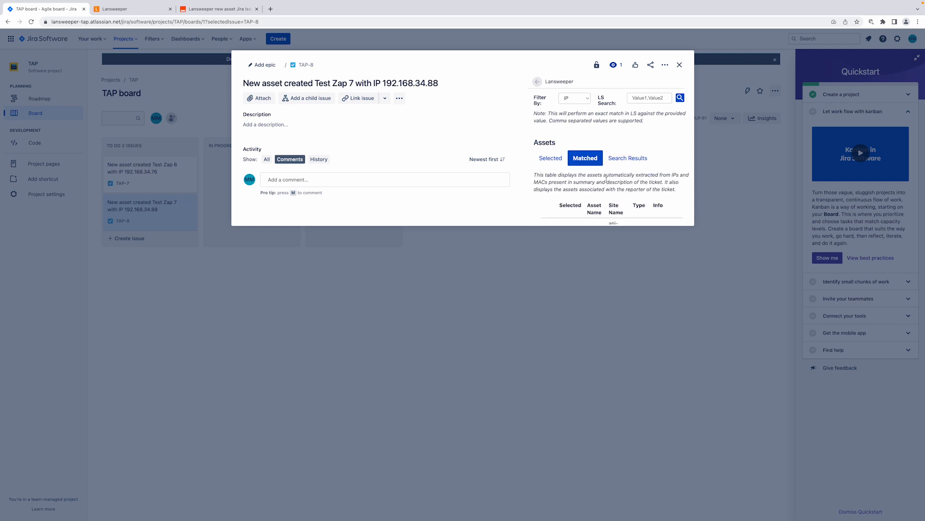
pyautogui.scroll(-3, 609, 182)
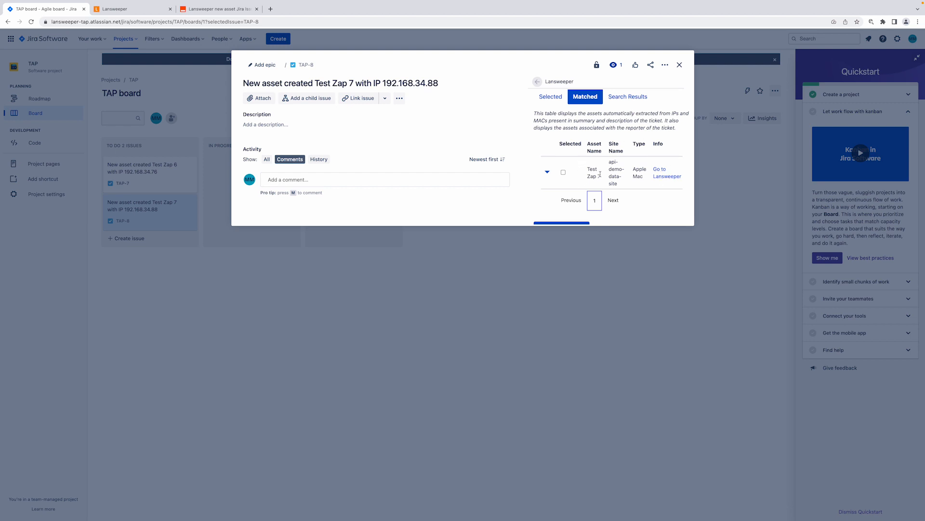
# Step: Highlight the IP address in the issue title and open the matched Test Zap 7 asset in Lansweeper
pyautogui.click(387, 80)
pyautogui.moveTo(383, 83); pyautogui.dragTo(453, 87)
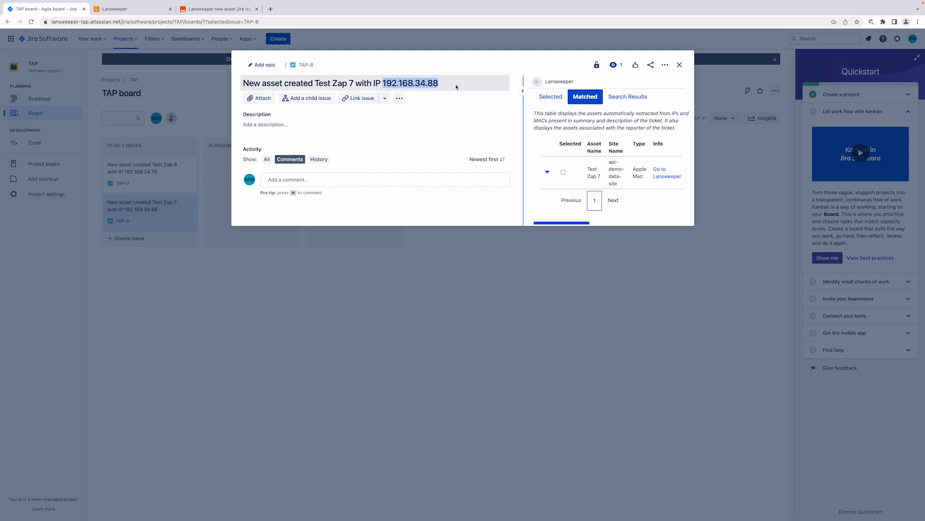
pyautogui.click(665, 177)
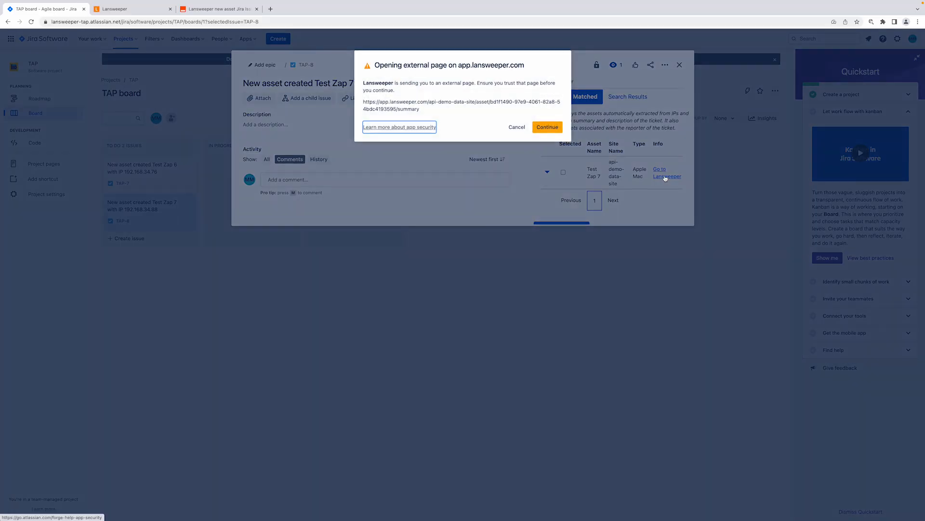
pyautogui.click(548, 128)
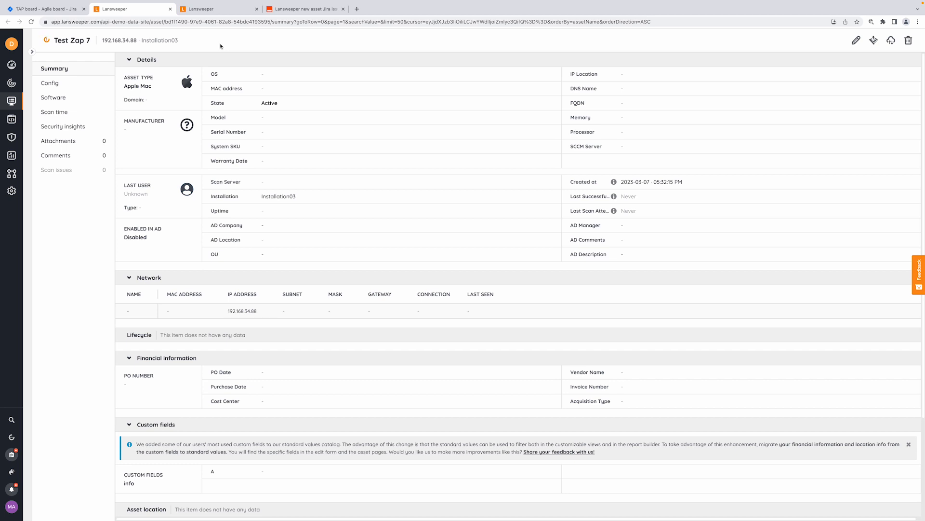
# Step: Start adding a new application of type Cloud Application in the Lansweeper developer tools
pyautogui.click(11, 506)
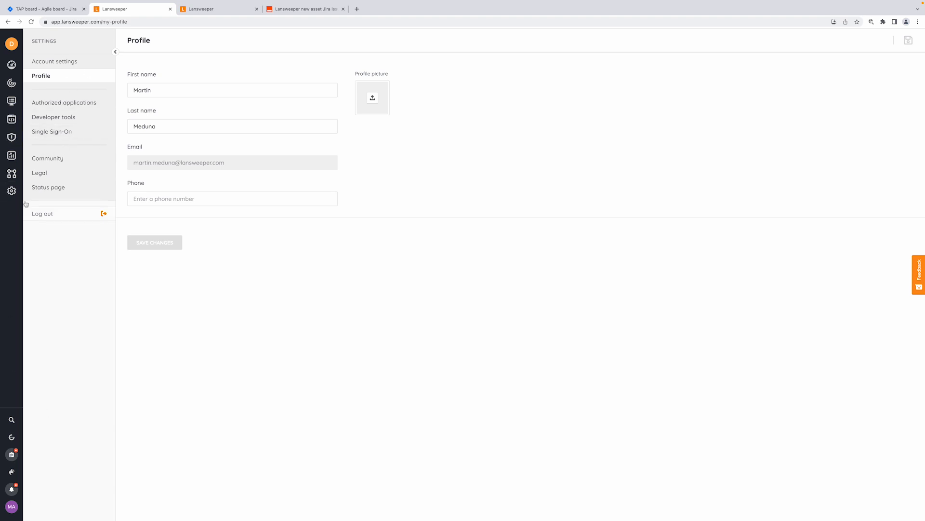
pyautogui.click(64, 116)
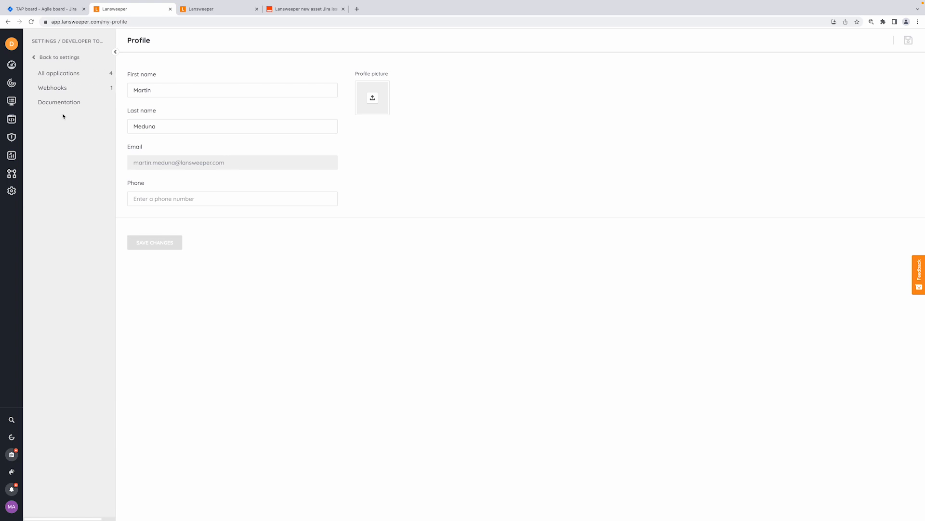
pyautogui.click(77, 78)
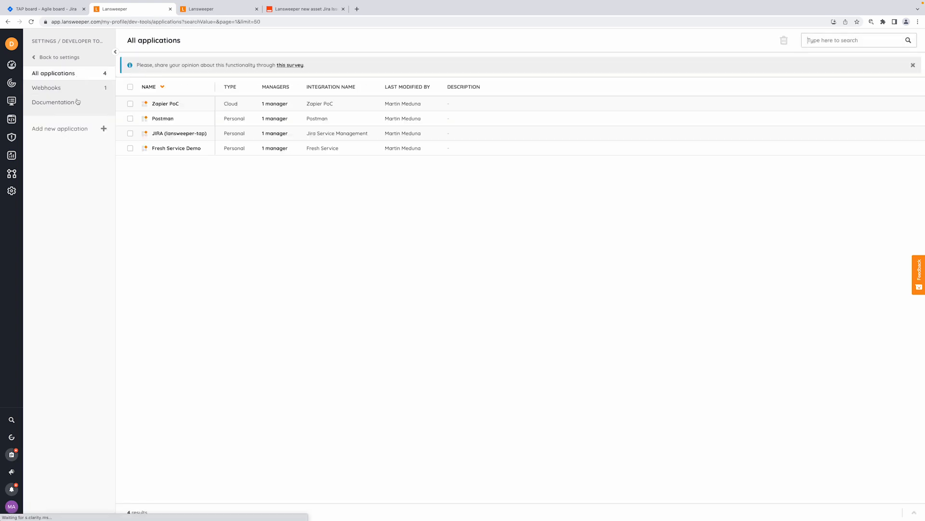
pyautogui.click(71, 131)
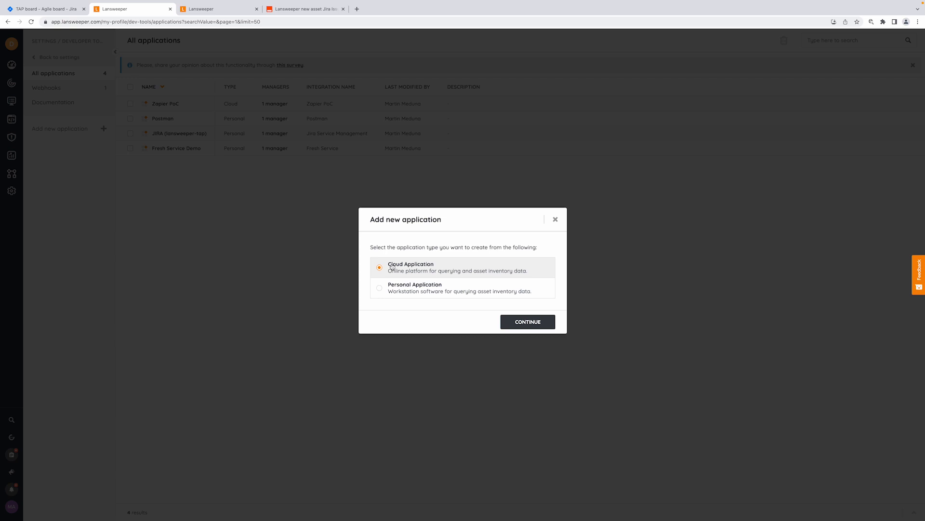
pyautogui.click(534, 322)
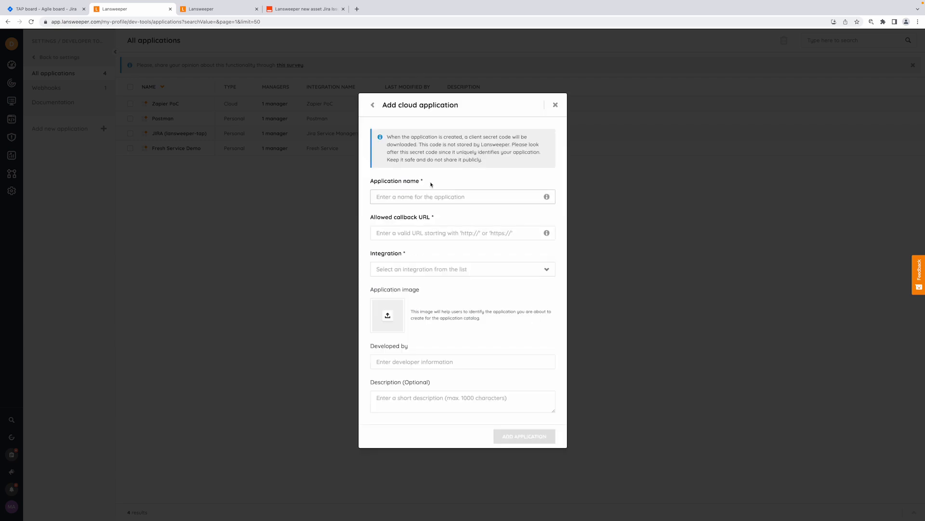
pyautogui.write('Zap Test')
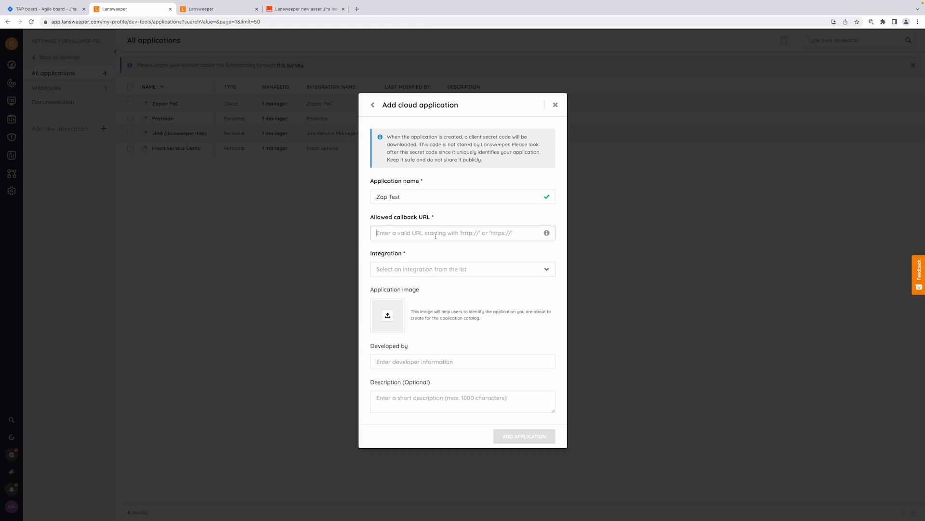
pyautogui.write('htt')
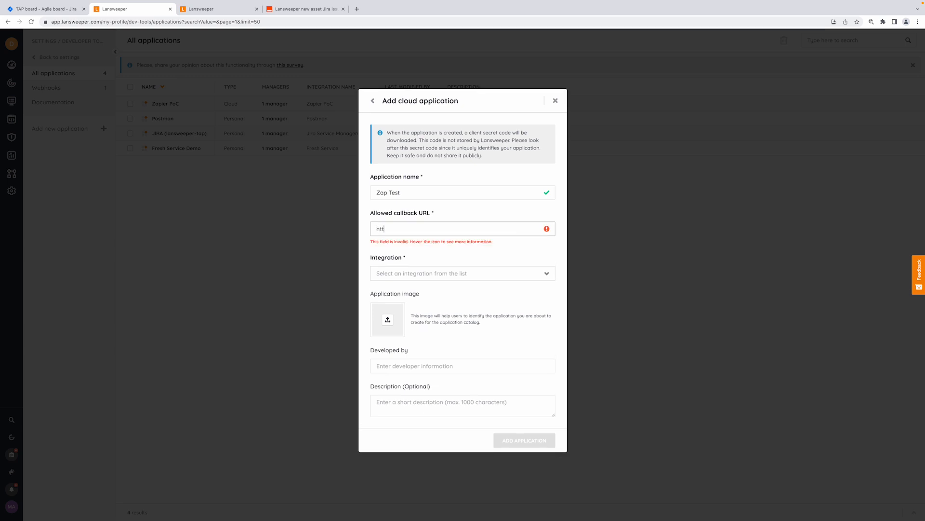
pyautogui.write('p://www.google')
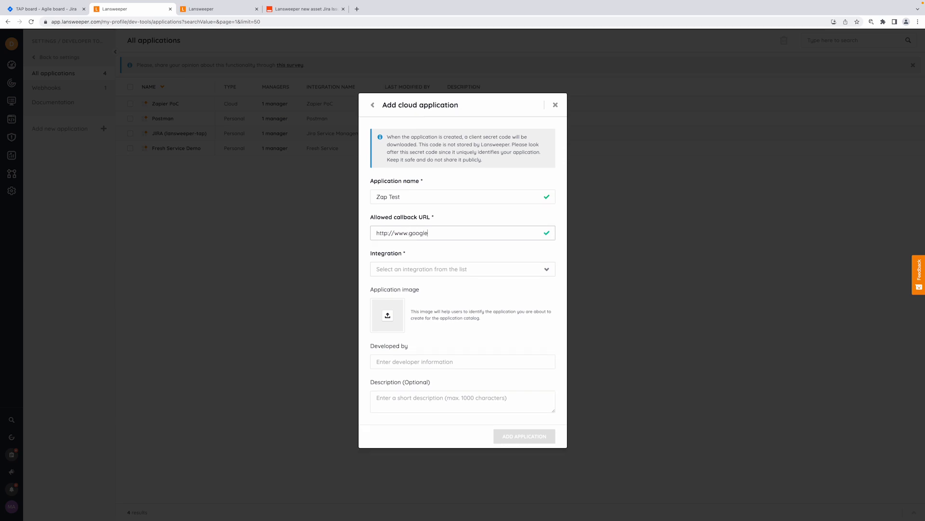
pyautogui.write('.com')
# Step: Set the integration to Other with the custom integration name Zap and add the application
pyautogui.click(407, 269)
pyautogui.click(393, 284)
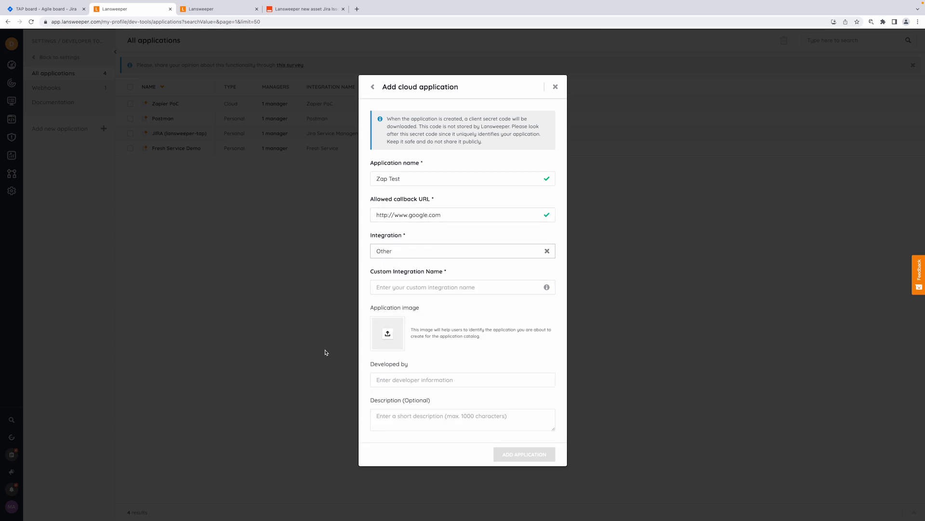
pyautogui.click(391, 288)
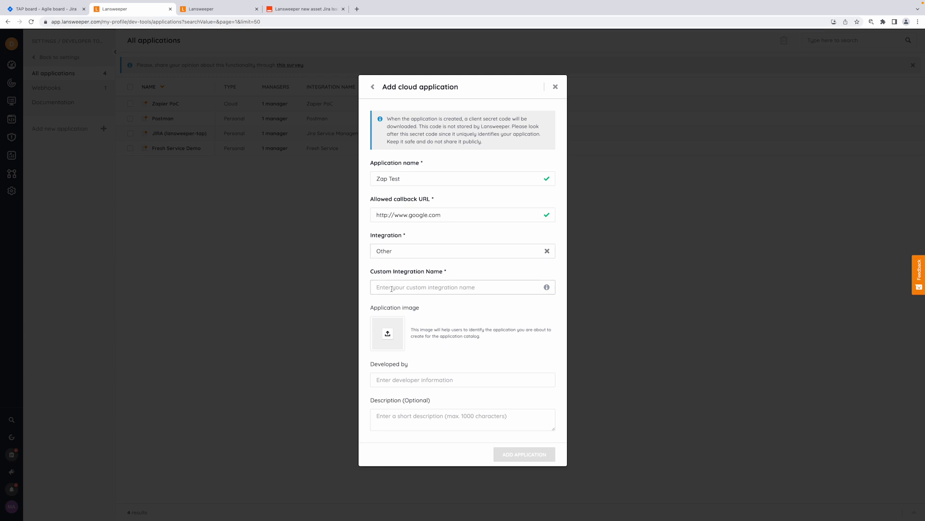
pyautogui.write('Zap')
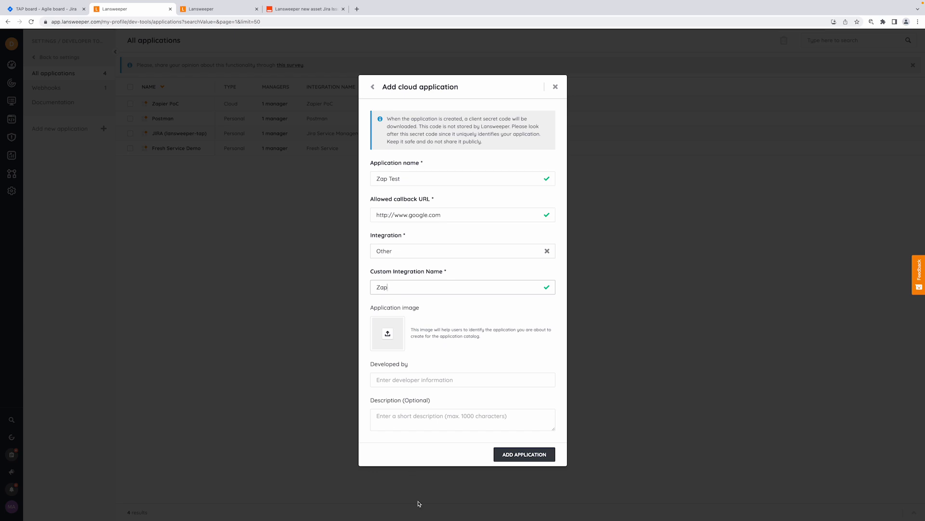
pyautogui.click(532, 454)
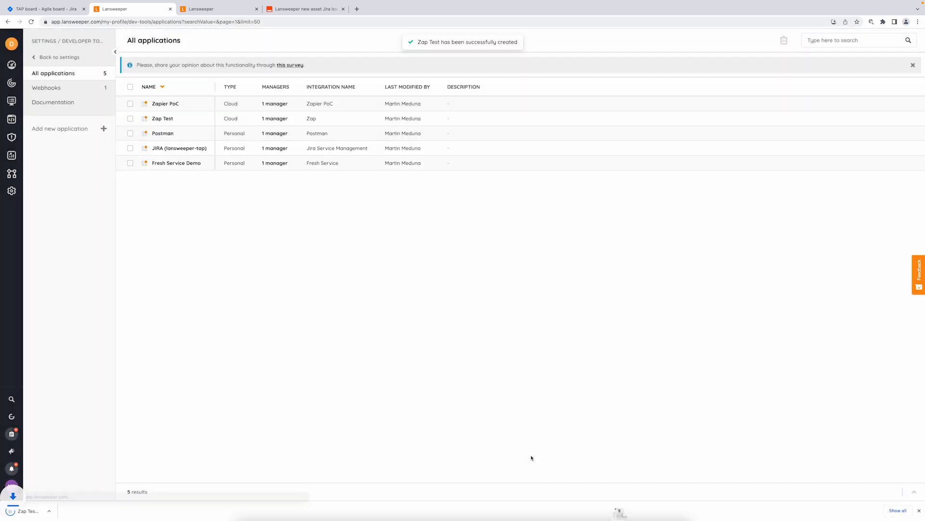
# Step: Authorize the Zap Test application to access the Demo site API site and close the callback page
pyautogui.click(166, 120)
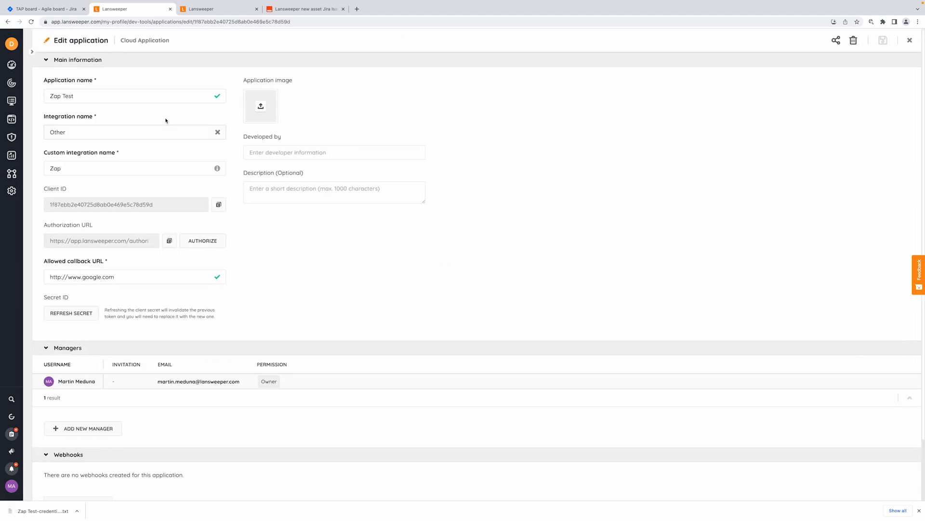
pyautogui.click(209, 242)
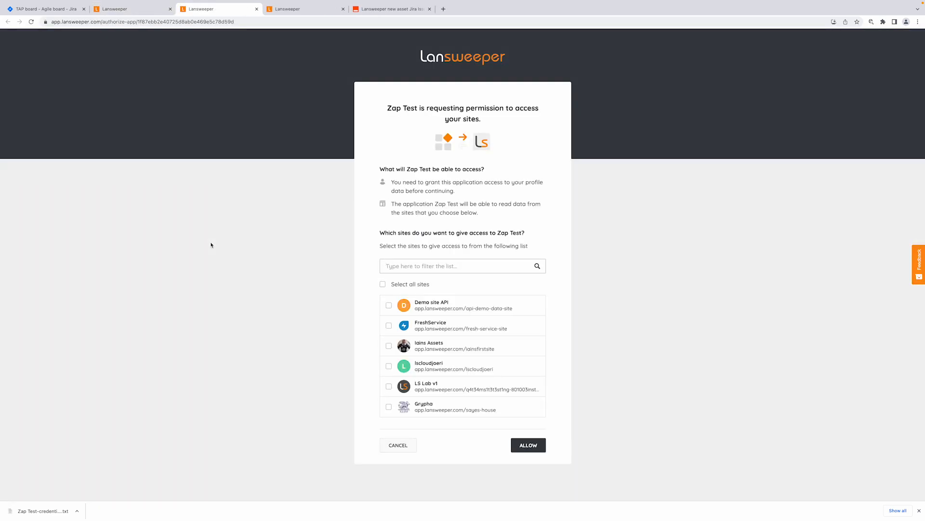
pyautogui.click(389, 305)
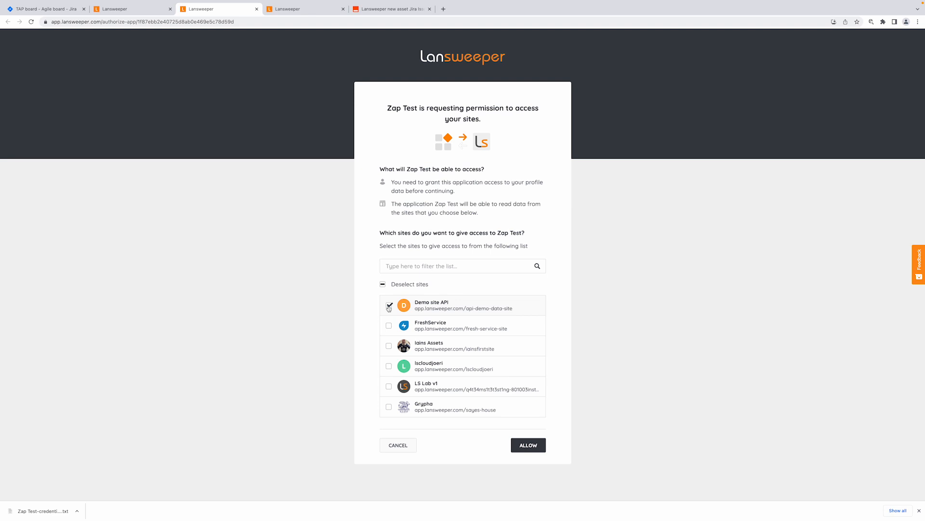
pyautogui.click(524, 448)
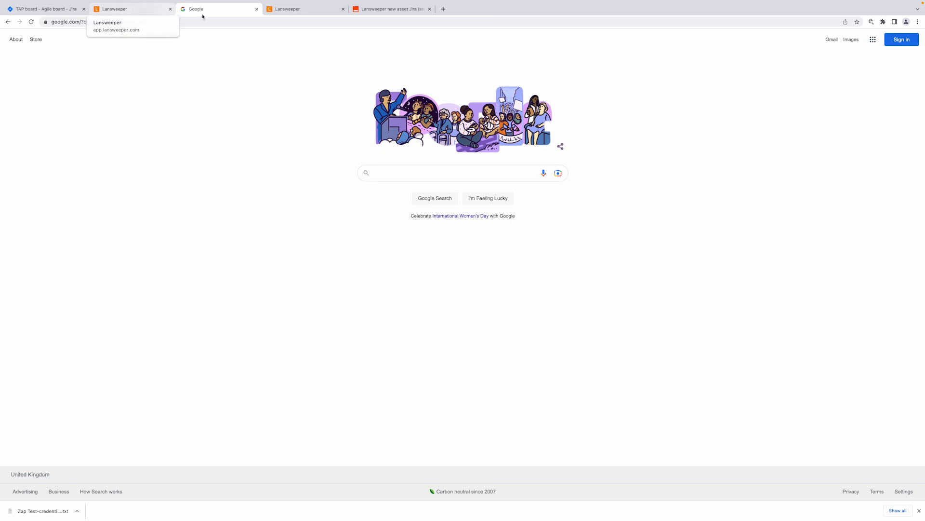
pyautogui.click(256, 9)
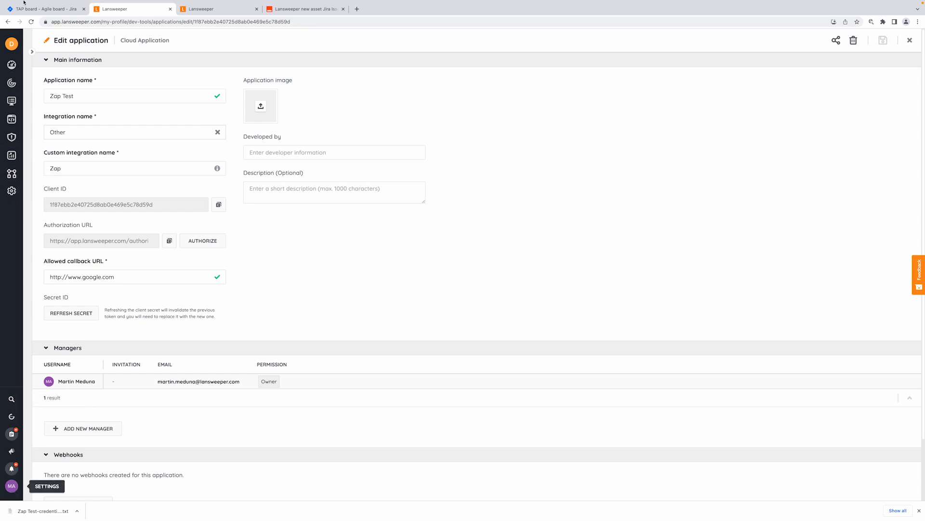
# Step: Start a new webhook in the developer tools and name it Zap test
pyautogui.click(32, 52)
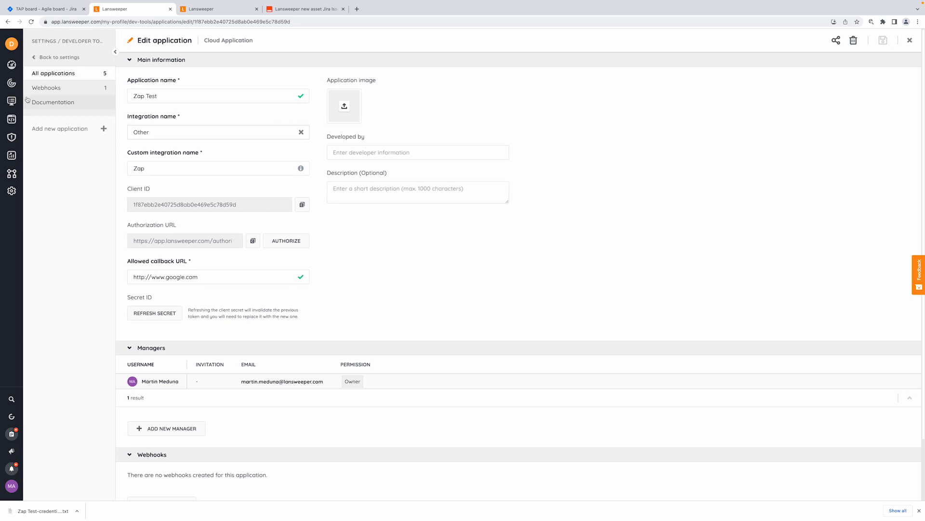
pyautogui.click(55, 91)
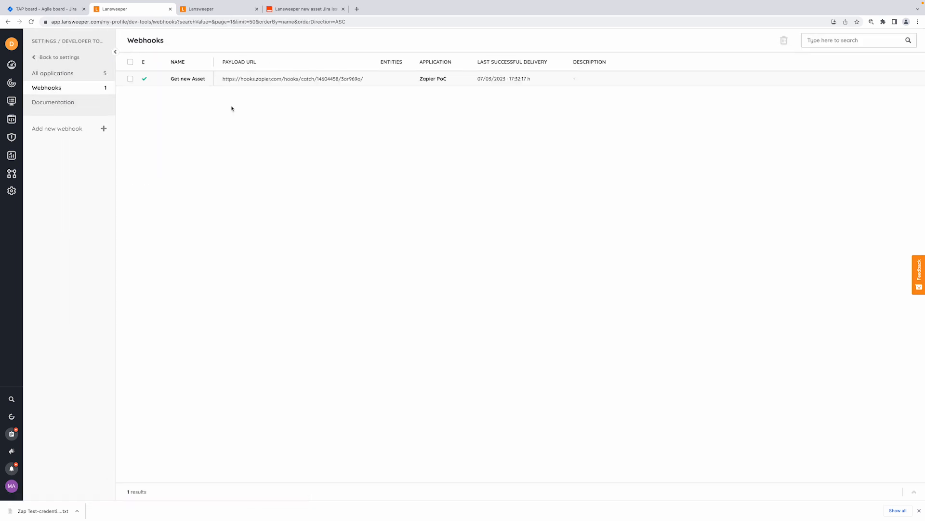
pyautogui.click(78, 129)
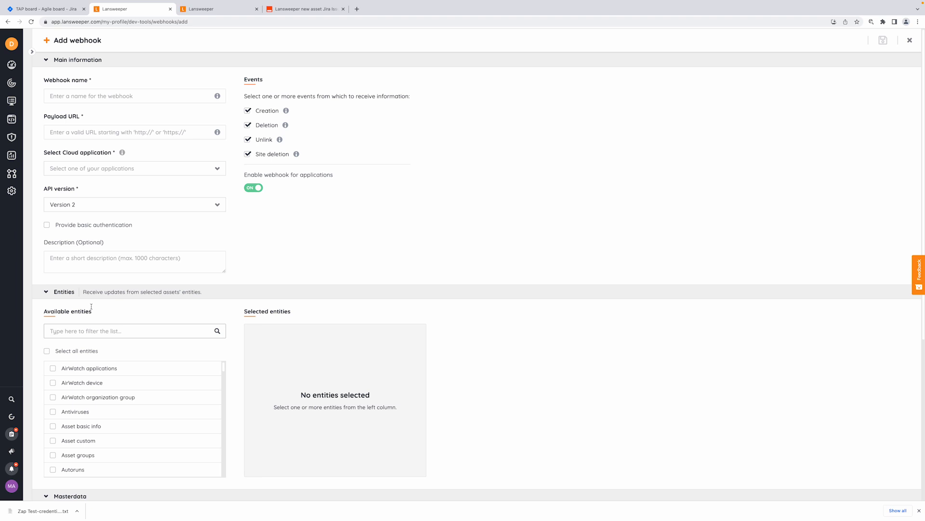
pyautogui.click(150, 95)
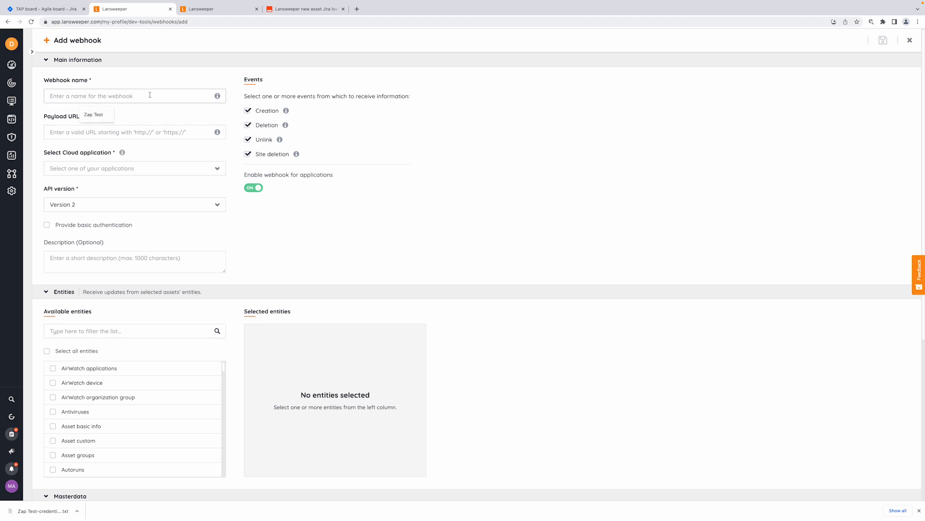
pyautogui.write('Zap test')
# Step: Assign the webhook to the Zap Test cloud application and look through the available entities and masterdata
pyautogui.click(74, 132)
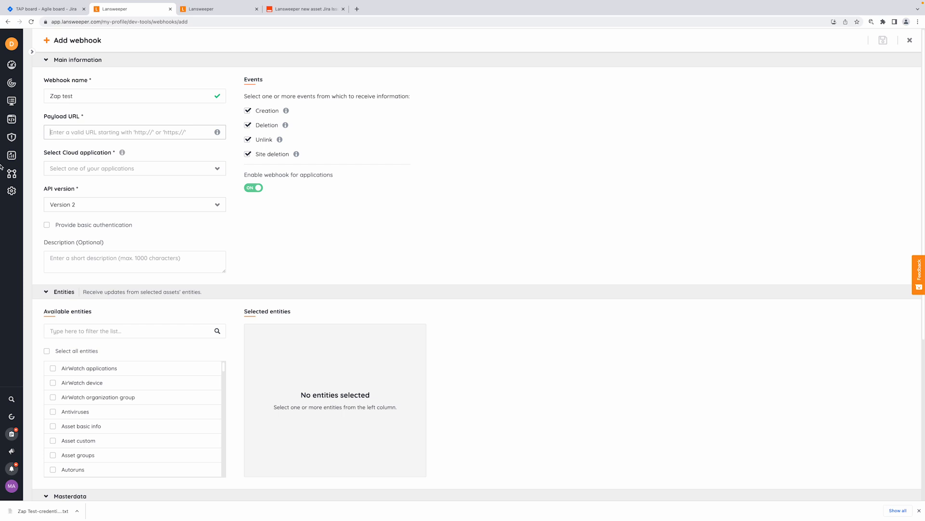
pyautogui.click(85, 169)
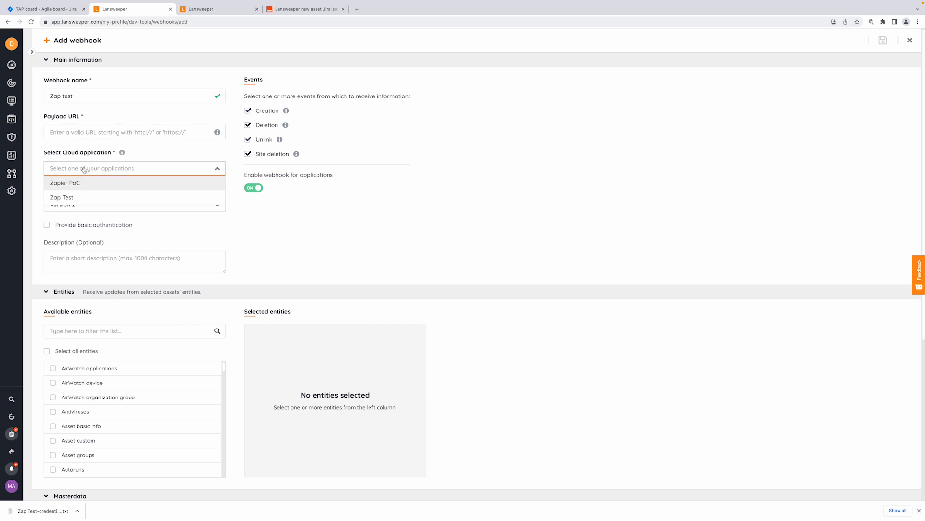
pyautogui.click(75, 199)
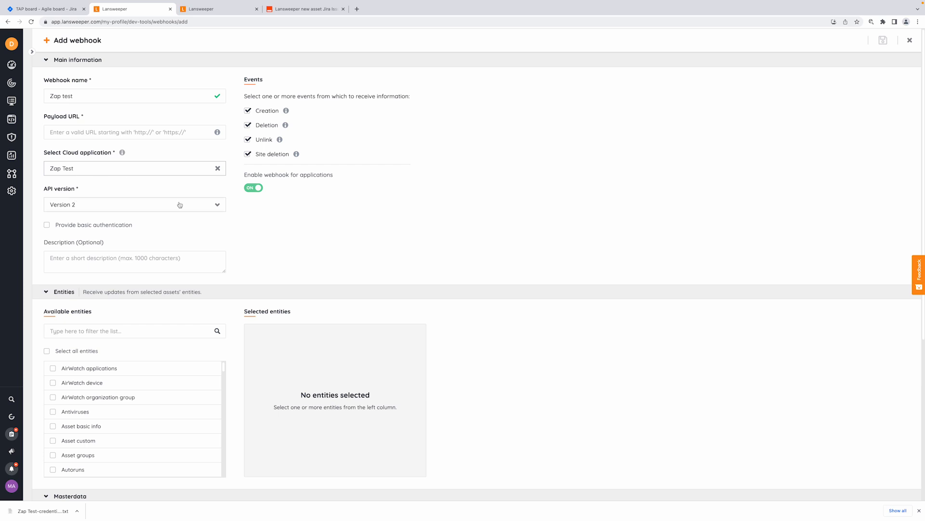
pyautogui.scroll(-3, 179, 205)
pyautogui.scroll(3, 161, 179)
pyautogui.scroll(-2, 367, 156)
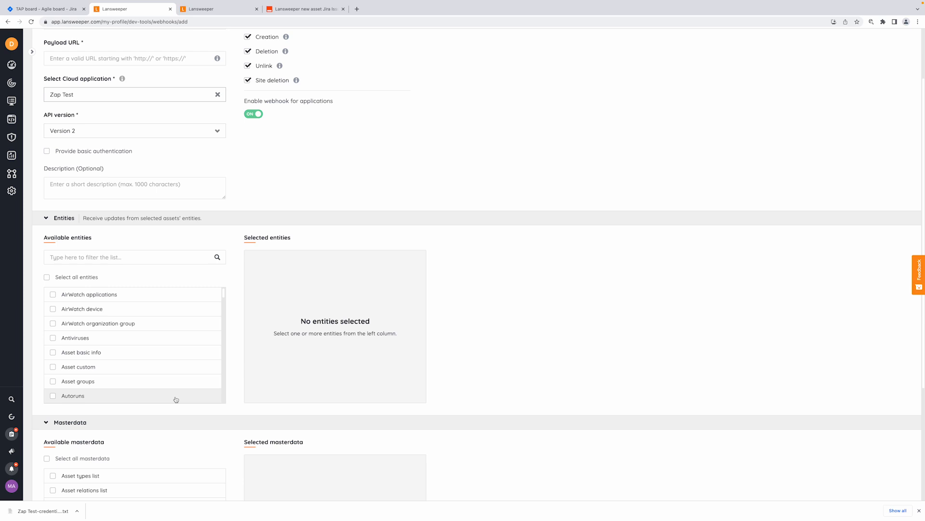
# Step: Switch to Zapier and start editing the existing draft of the Lansweeper new asset Jira Issue Zap
pyautogui.scroll(1, 201, 361)
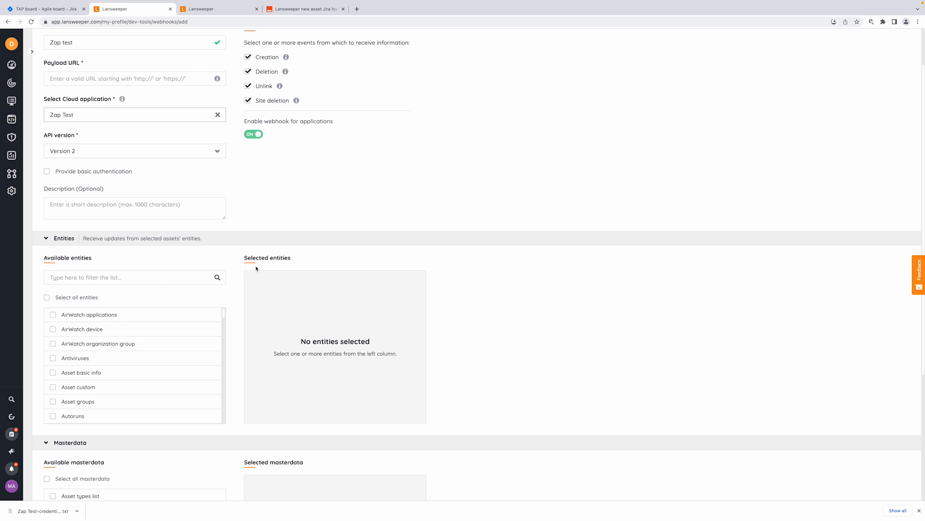
pyautogui.scroll(-3, 256, 269)
pyautogui.scroll(5, 255, 269)
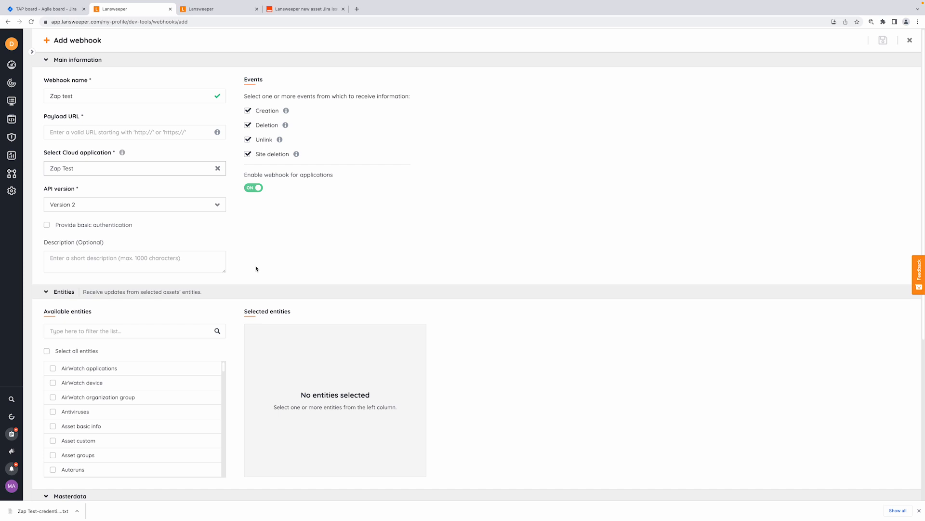
pyautogui.click(310, 9)
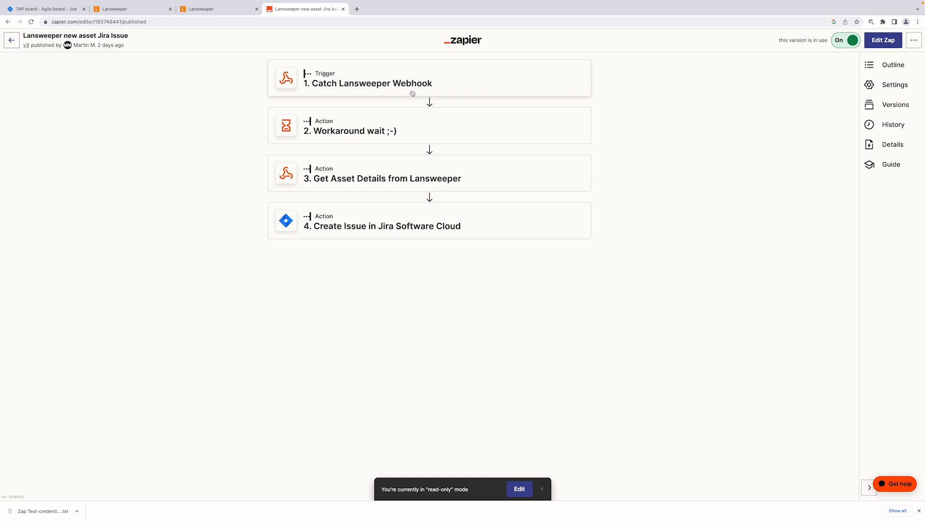
pyautogui.click(879, 40)
pyautogui.click(490, 281)
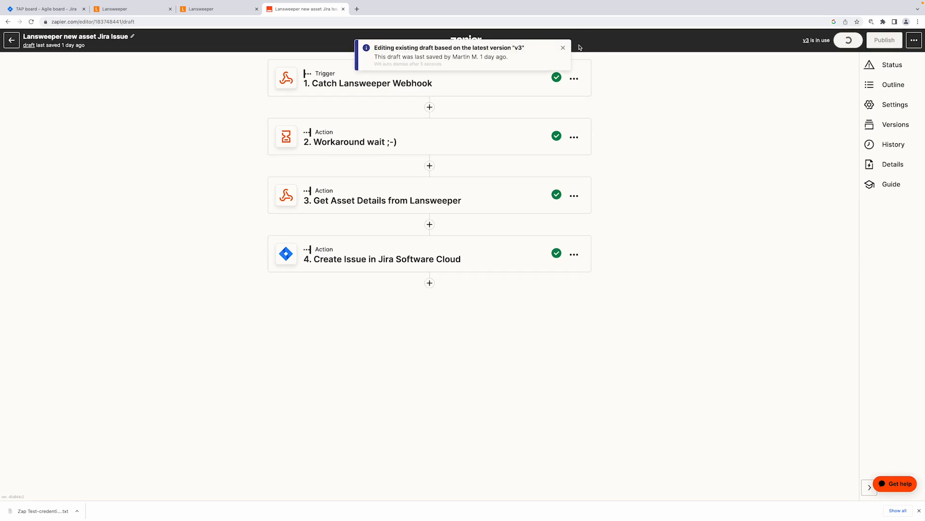
pyautogui.click(564, 49)
# Step: Go through the Catch Lansweeper Webhook trigger's Catch Hook setup to its test section and copy the webhook URL
pyautogui.click(366, 77)
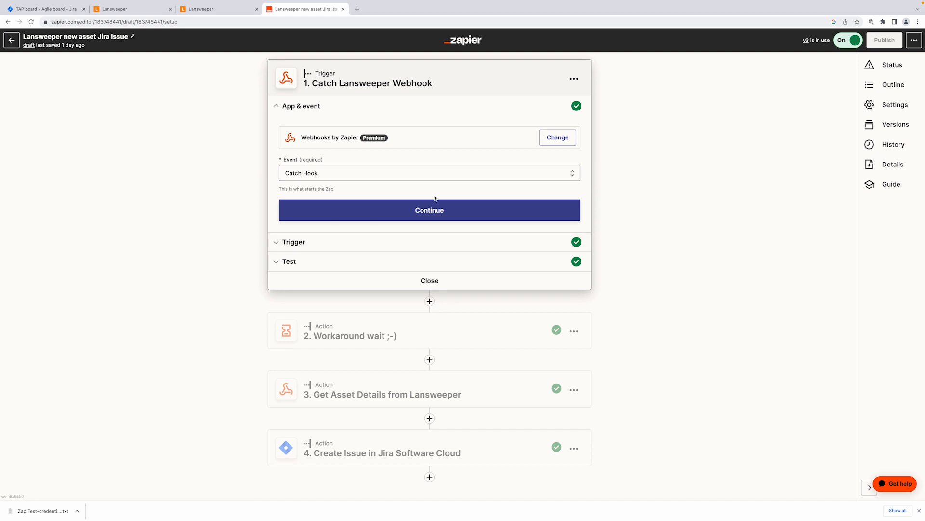
pyautogui.click(429, 213)
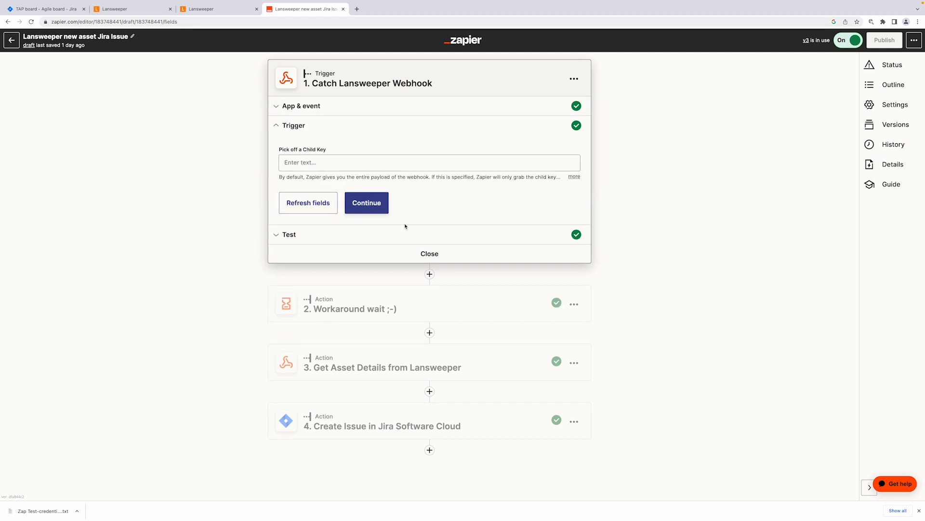
pyautogui.click(280, 108)
pyautogui.click(299, 242)
pyautogui.click(377, 203)
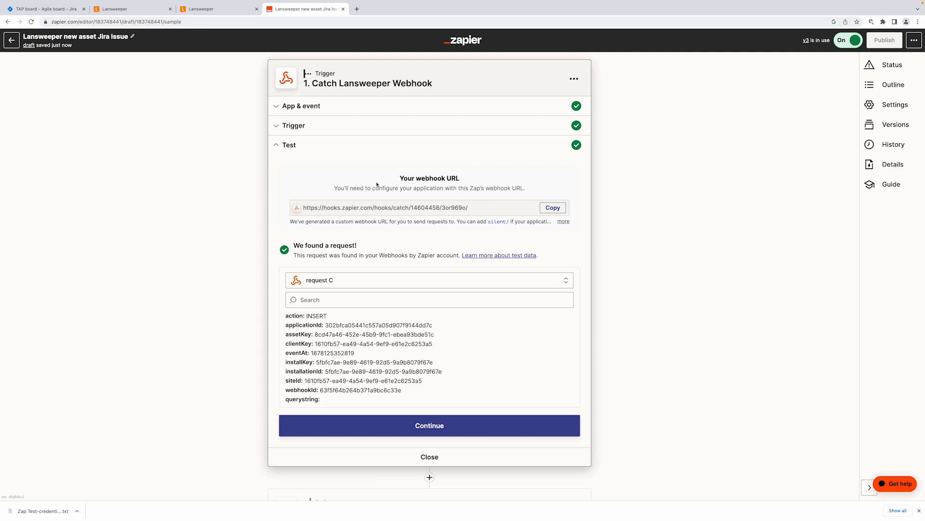
pyautogui.click(553, 207)
# Step: Return to the Zap test webhook form in Lansweeper and paste the copied Zapier webhook URL as the payload URL
pyautogui.click(203, 9)
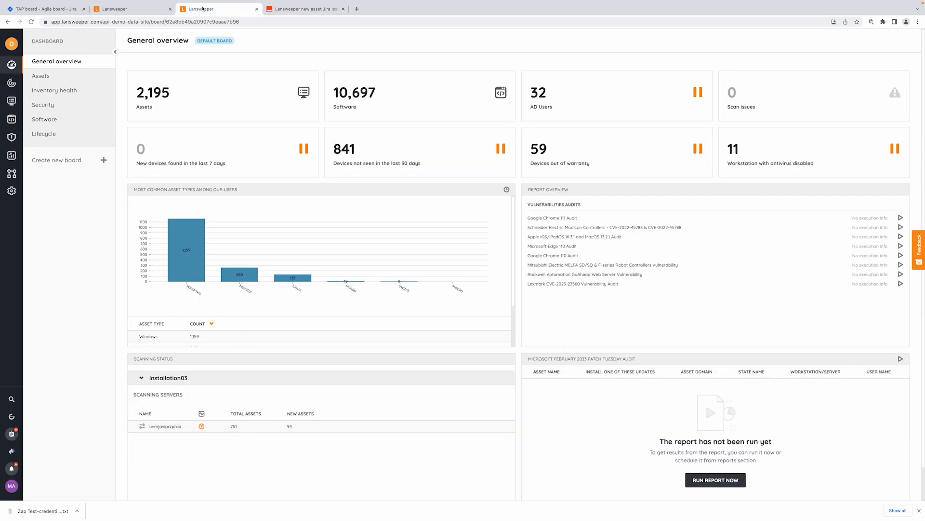
pyautogui.click(103, 9)
pyautogui.click(95, 131)
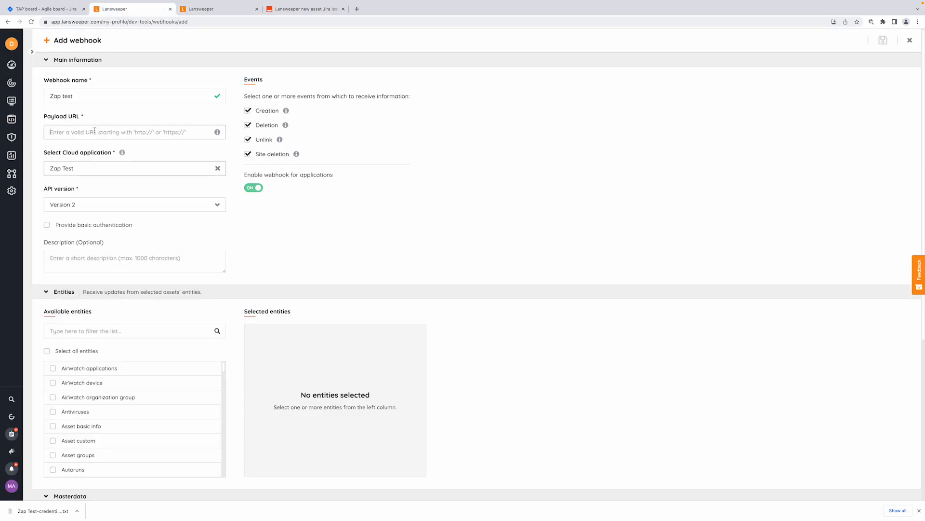
pyautogui.press('super+v')
pyautogui.moveTo(121, 156)
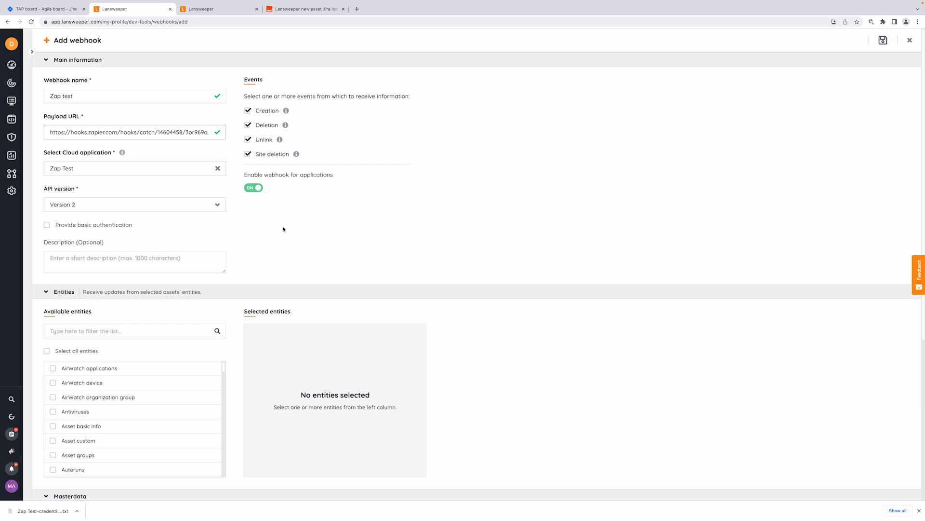
# Step: Review the sample request data in the Zapier trigger test, focusing on the assetKey and siteId entries
pyautogui.click(307, 9)
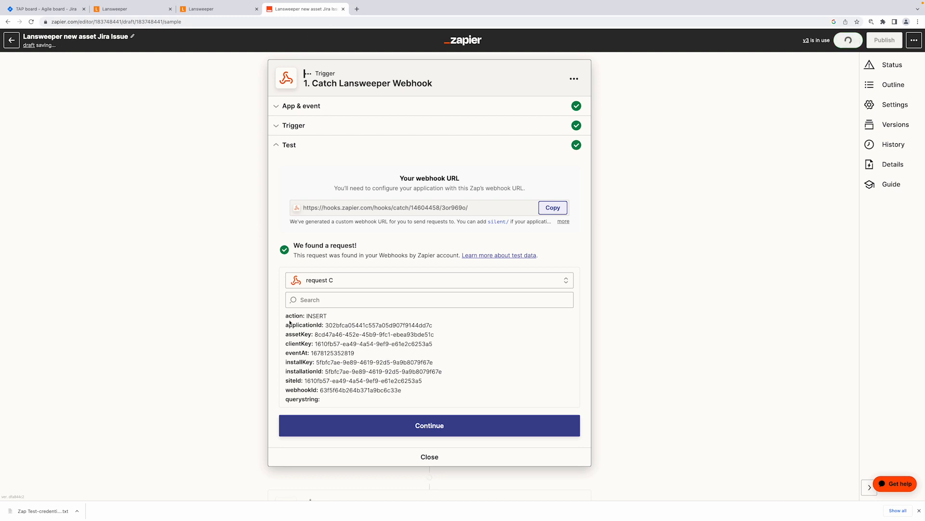
pyautogui.moveTo(288, 317); pyautogui.dragTo(335, 400)
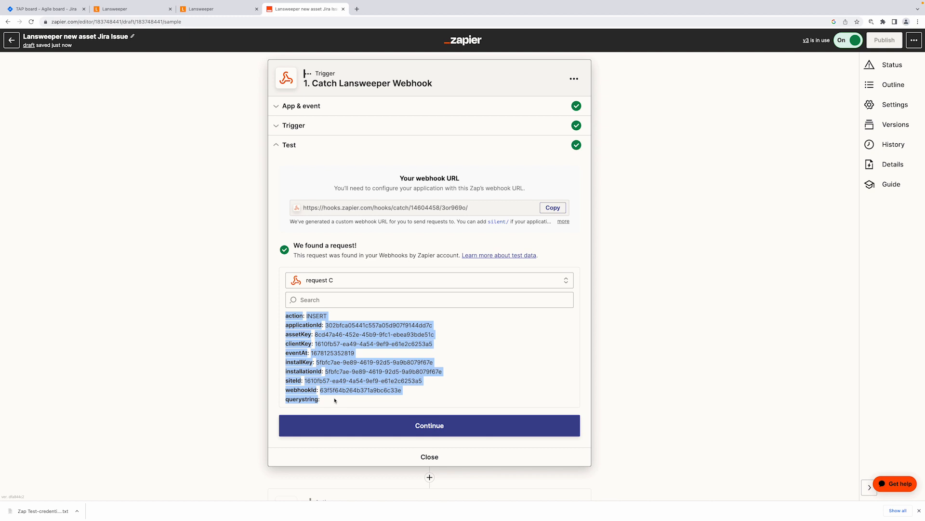
pyautogui.click(336, 350)
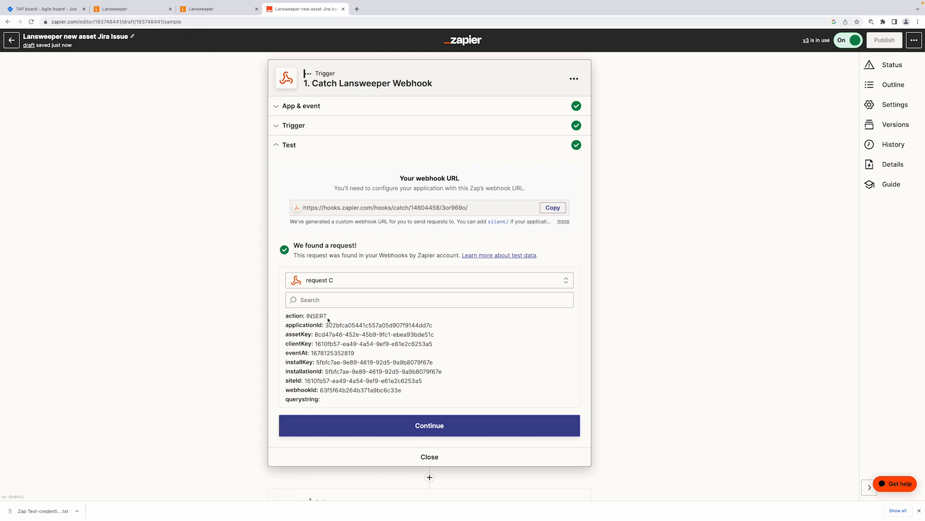
pyautogui.moveTo(286, 333); pyautogui.dragTo(435, 335)
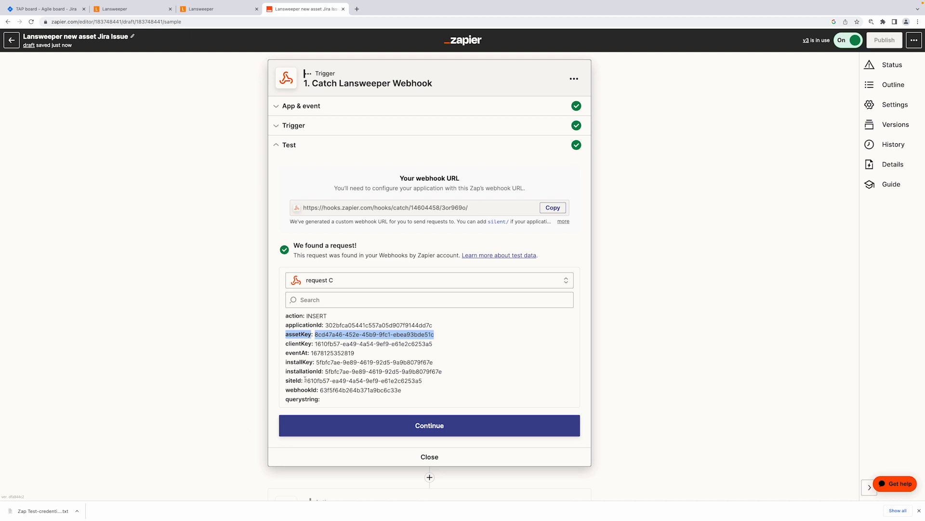
pyautogui.moveTo(288, 380); pyautogui.dragTo(433, 382)
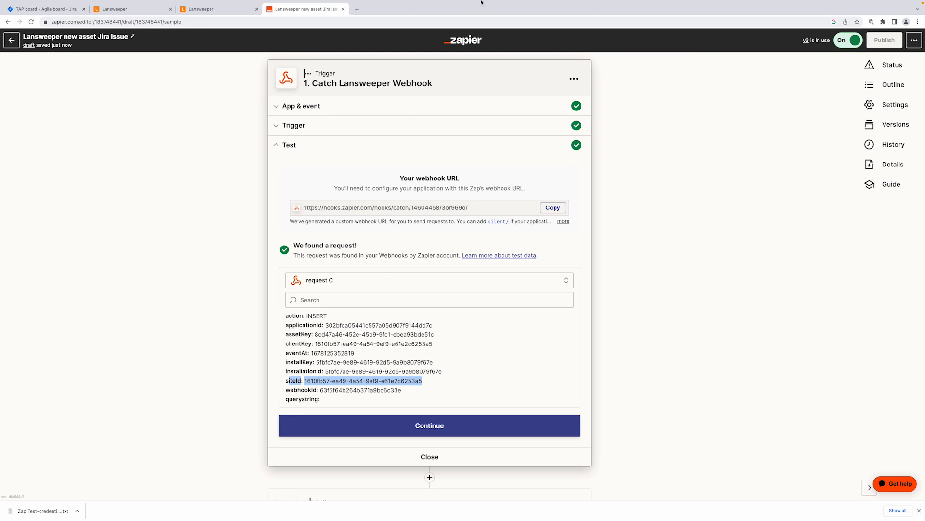
# Step: View the Workaround wait delay step and open the action settings of the Get Asset Details from Lansweeper step
pyautogui.scroll(-4, 434, 371)
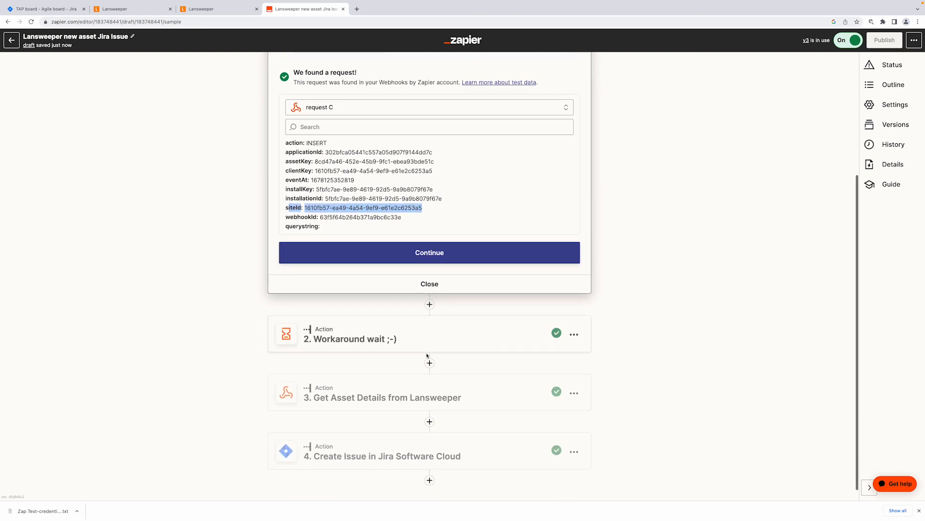
pyautogui.click(405, 329)
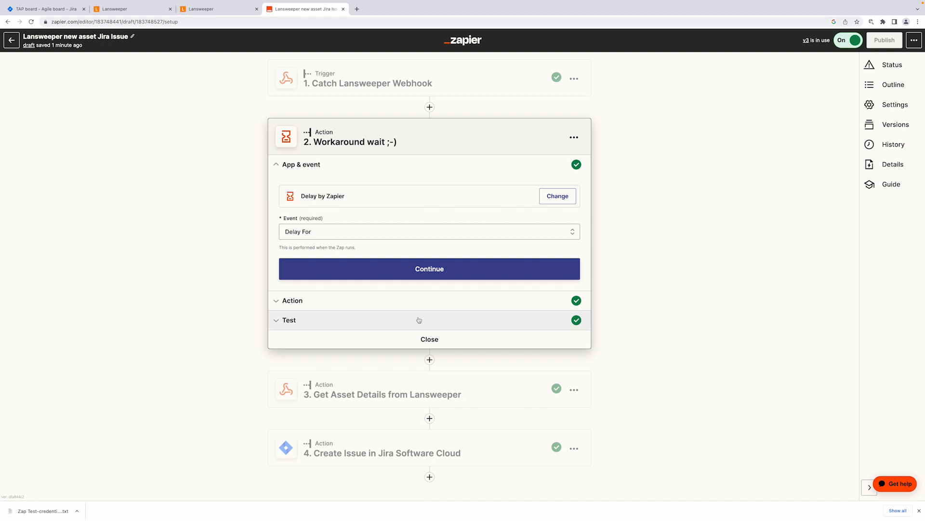
pyautogui.scroll(-1, 419, 366)
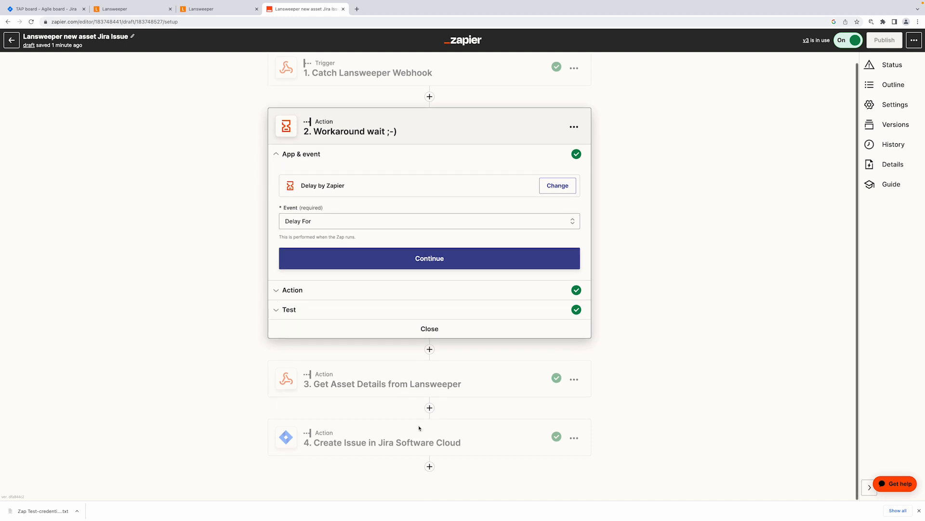
pyautogui.click(379, 377)
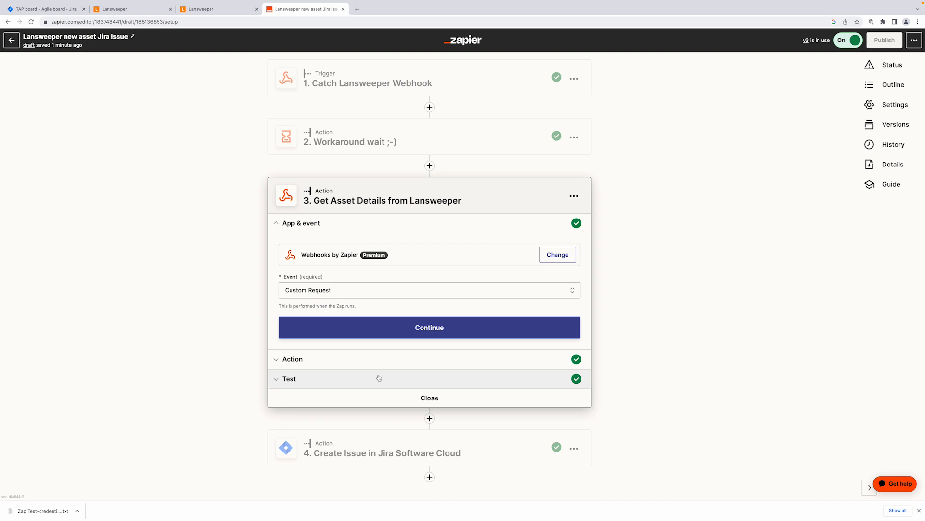
pyautogui.click(398, 329)
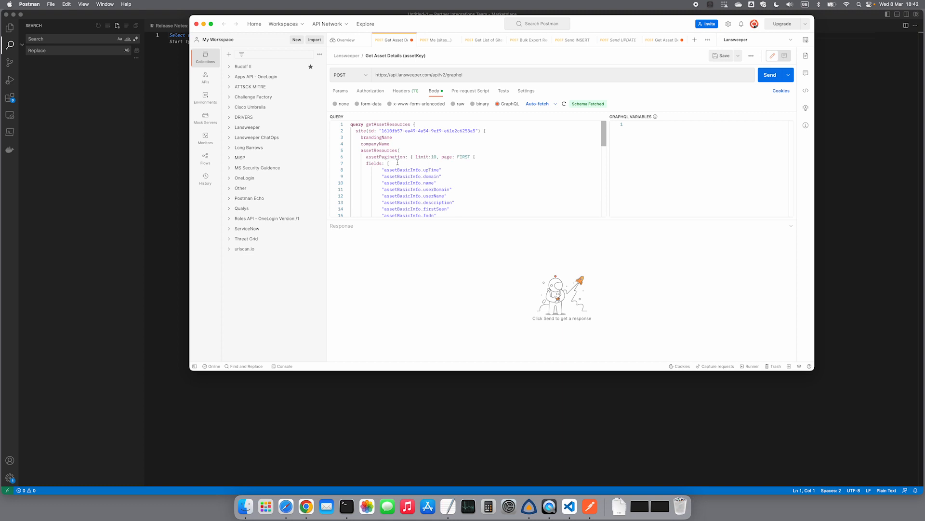
# Step: Compare the Zapier custom request's data with the Get Asset Details (assetKey) request in Postman
pyautogui.hotkey('ctrl', 'Right')
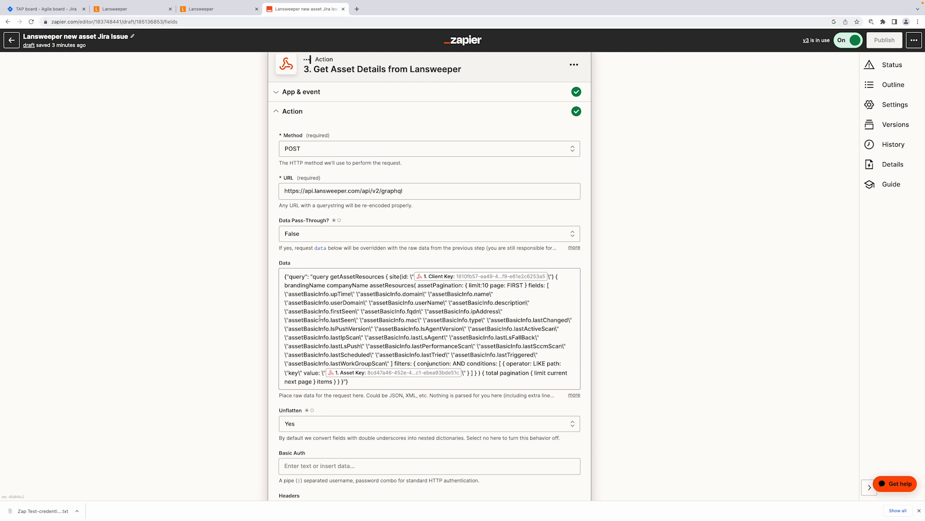
pyautogui.hotkey('ctrl', 'Left')
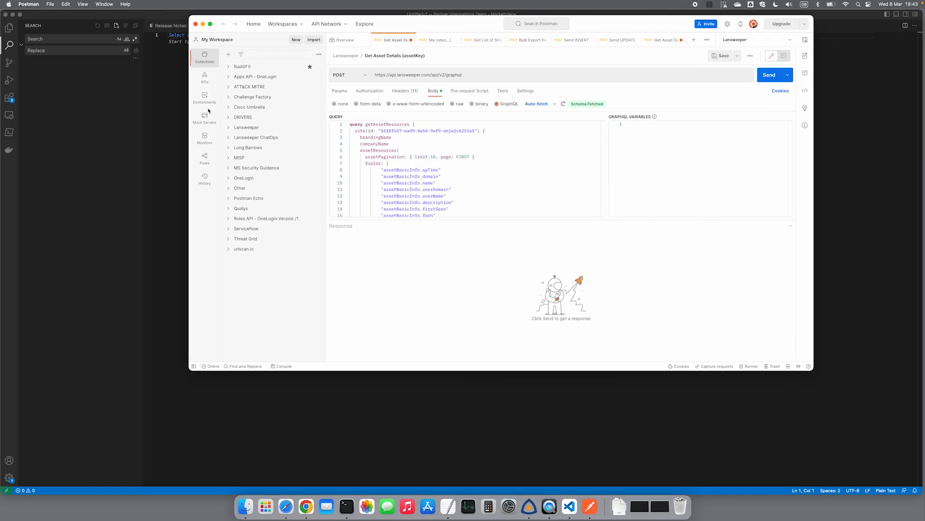
pyautogui.click(166, 158)
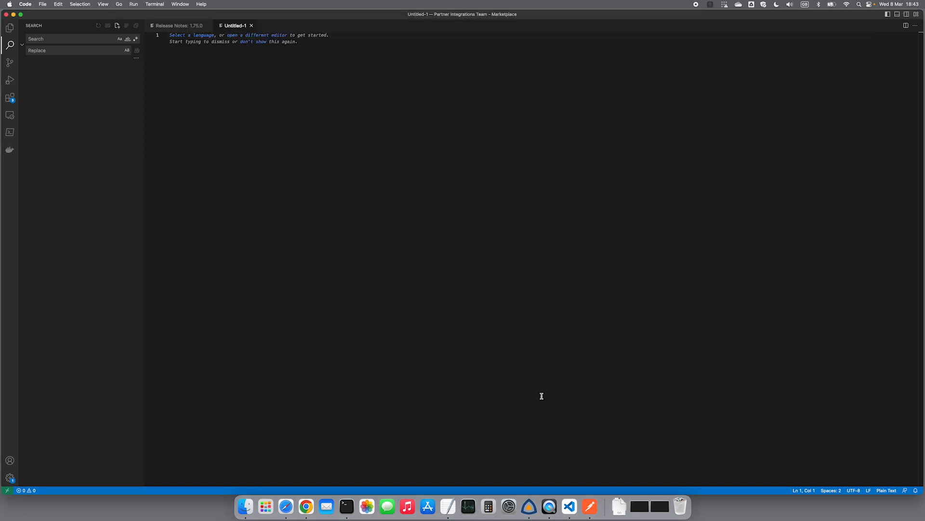
pyautogui.click(591, 503)
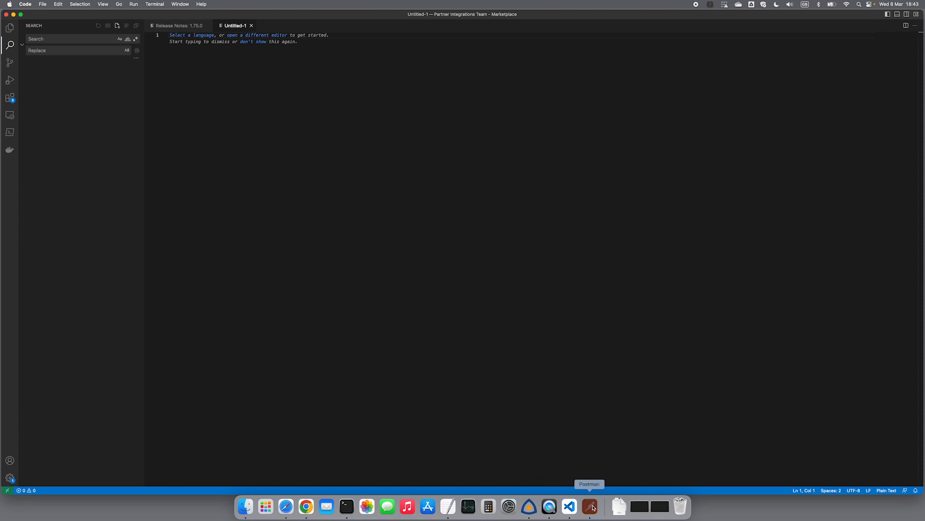
# Step: Examine the GraphQL query in Postman, checking the site ID, the asset key filter and the requested asset fields
pyautogui.click(371, 138)
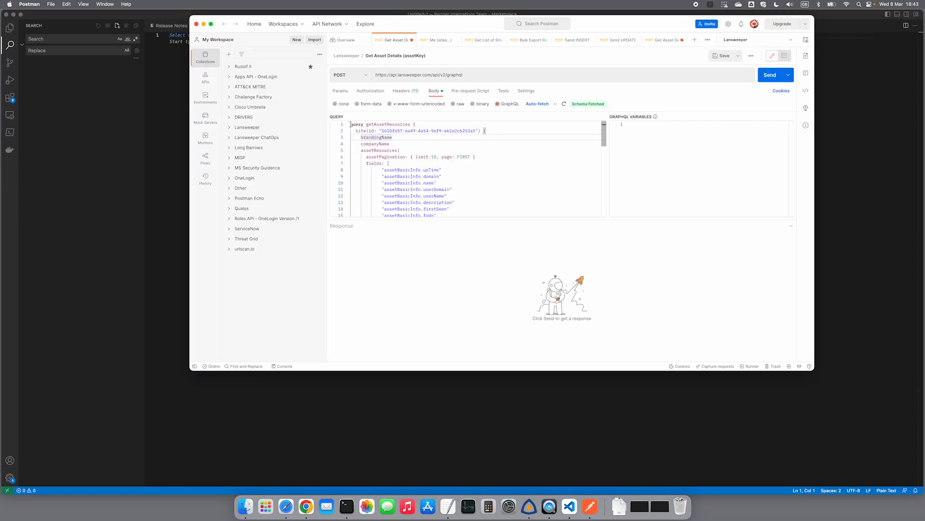
pyautogui.click(405, 176)
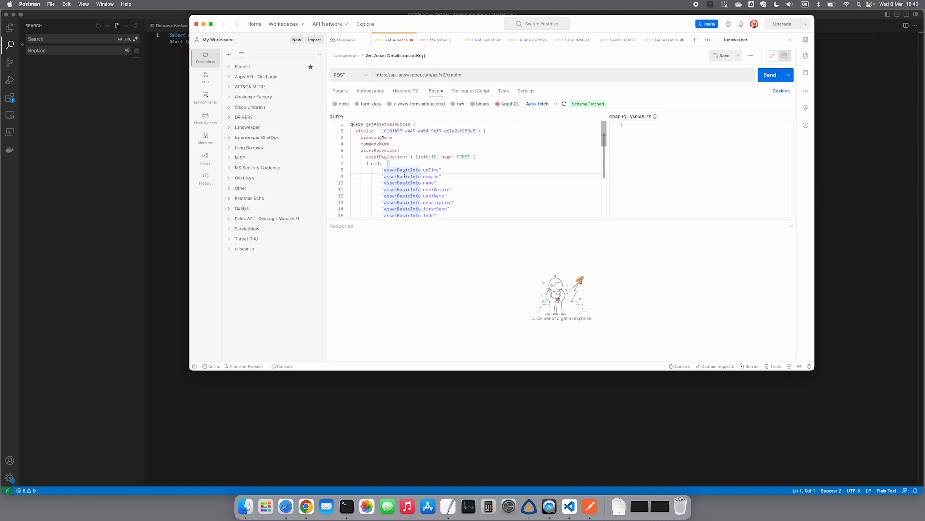
pyautogui.press('super+a')
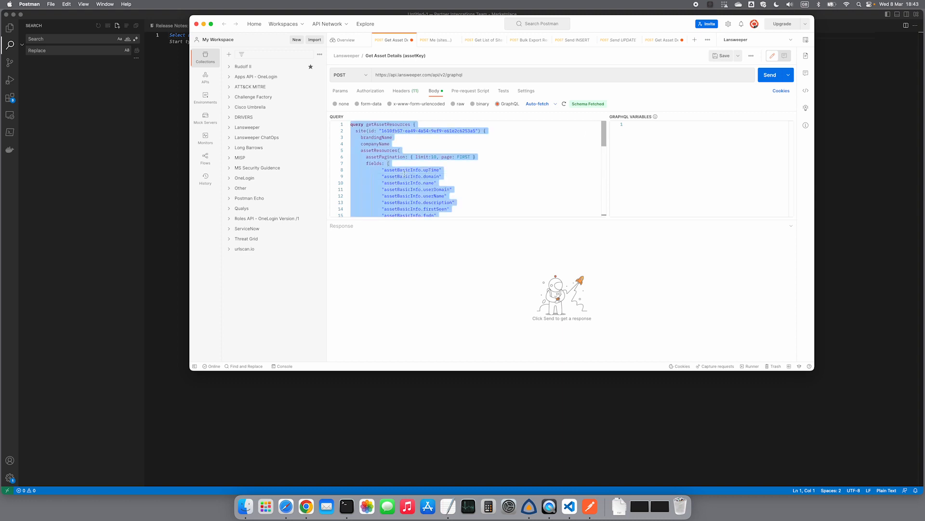
pyautogui.click(391, 144)
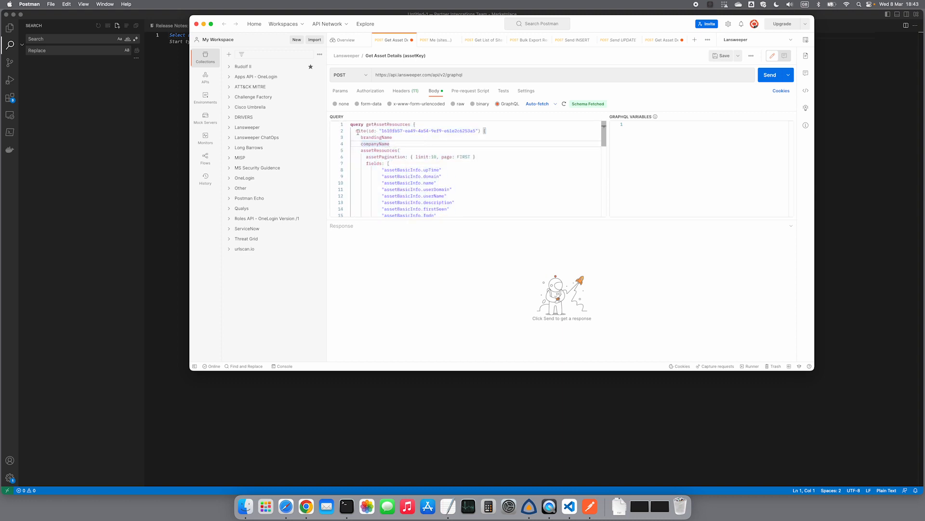
pyautogui.moveTo(356, 130); pyautogui.dragTo(487, 131)
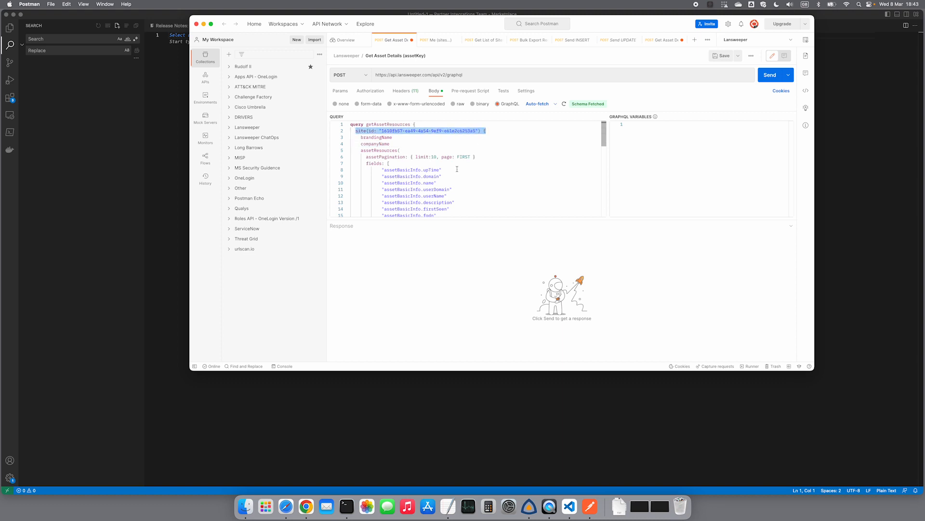
pyautogui.scroll(-5, 457, 169)
pyautogui.scroll(-1, 457, 169)
pyautogui.moveTo(475, 185); pyautogui.dragTo(574, 184)
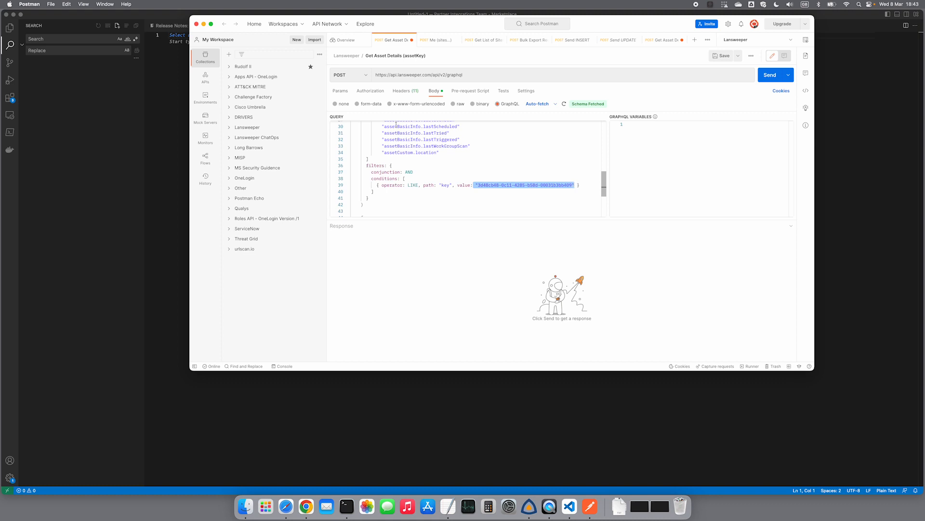
pyautogui.moveTo(366, 165); pyautogui.dragTo(375, 198)
pyautogui.scroll(6, 469, 174)
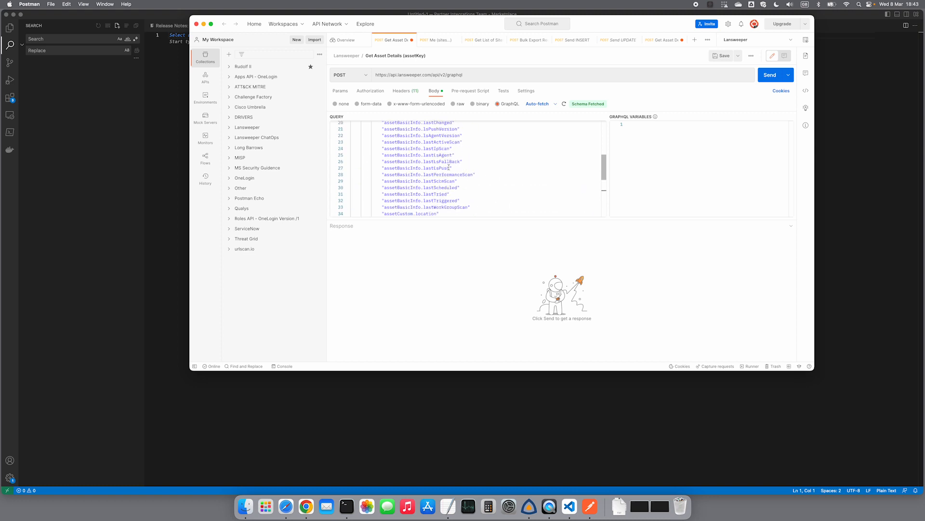
pyautogui.moveTo(388, 133); pyautogui.dragTo(447, 184)
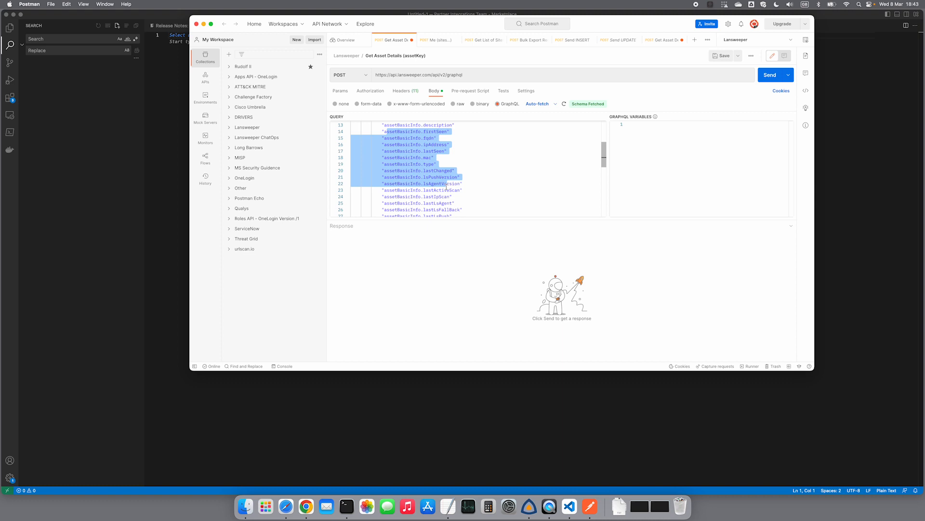
pyautogui.scroll(2, 446, 184)
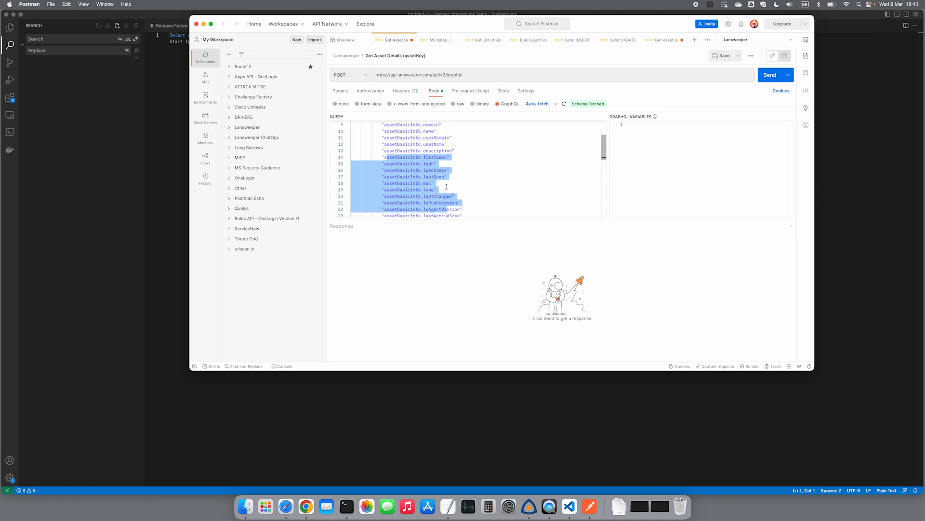
pyautogui.scroll(4, 431, 172)
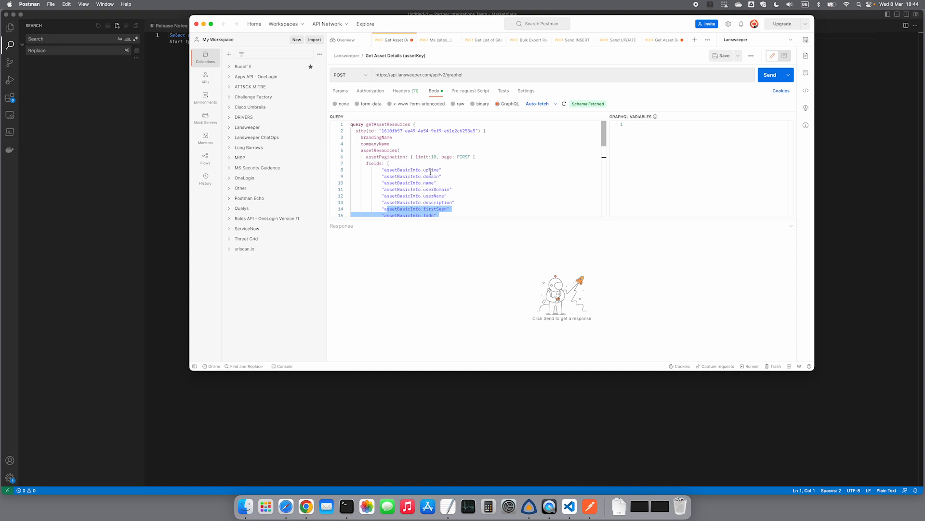
# Step: Copy the entire getAssetResources query from the Get Asset Details (assetKey) request
pyautogui.click(412, 157)
pyautogui.press('super+a')
pyautogui.press('super+c')
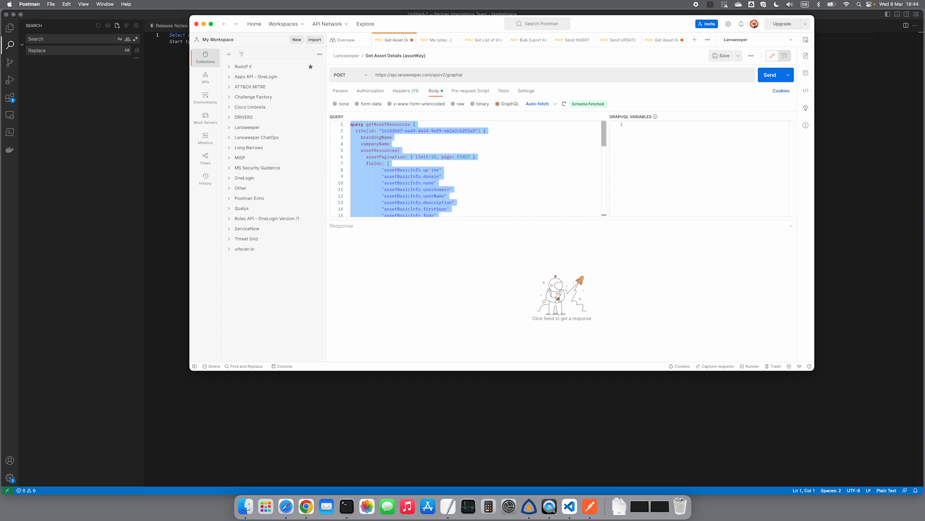
# Step: Send the Get Asset Details (assetKey) request and inspect the returned asset key, basic info and custom location
pyautogui.click(771, 78)
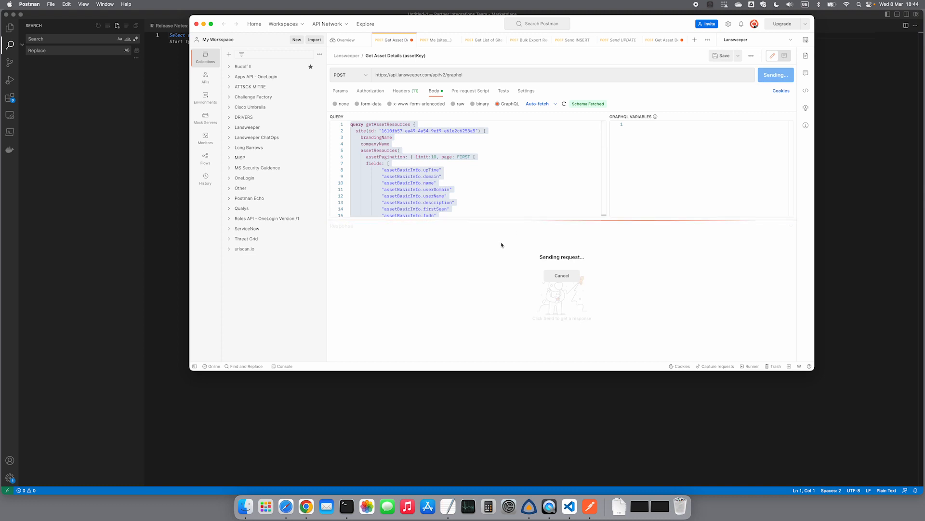
pyautogui.scroll(-5, 452, 293)
pyautogui.scroll(5, 452, 293)
pyautogui.scroll(-3, 452, 293)
pyautogui.moveTo(409, 269); pyautogui.dragTo(480, 323)
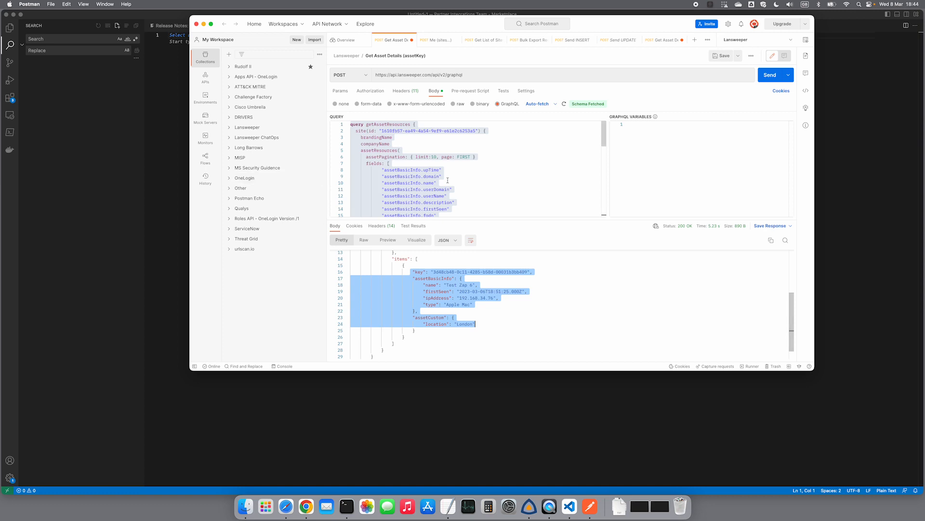
# Step: Paste the copied query into the empty Untitled-1 file in VS Code and convert it with the GraphQL To REST command
pyautogui.click(172, 100)
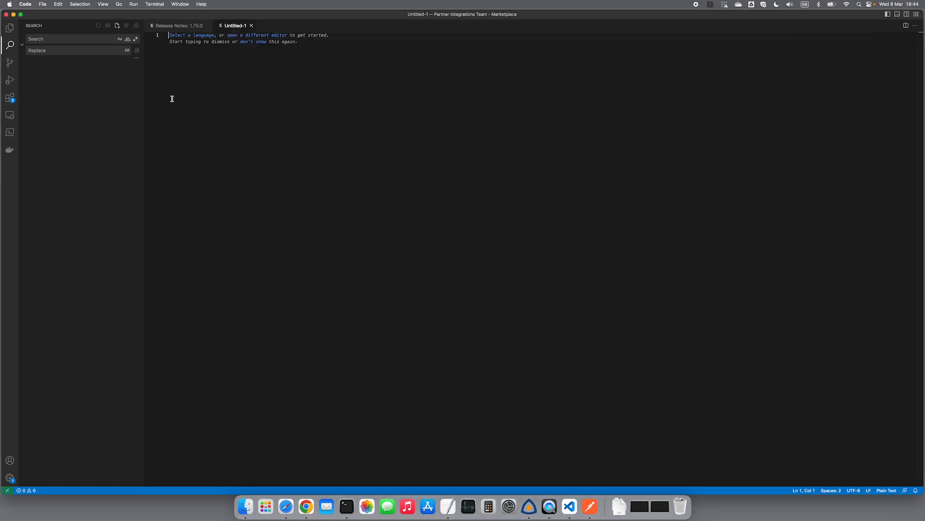
pyautogui.press('super+v')
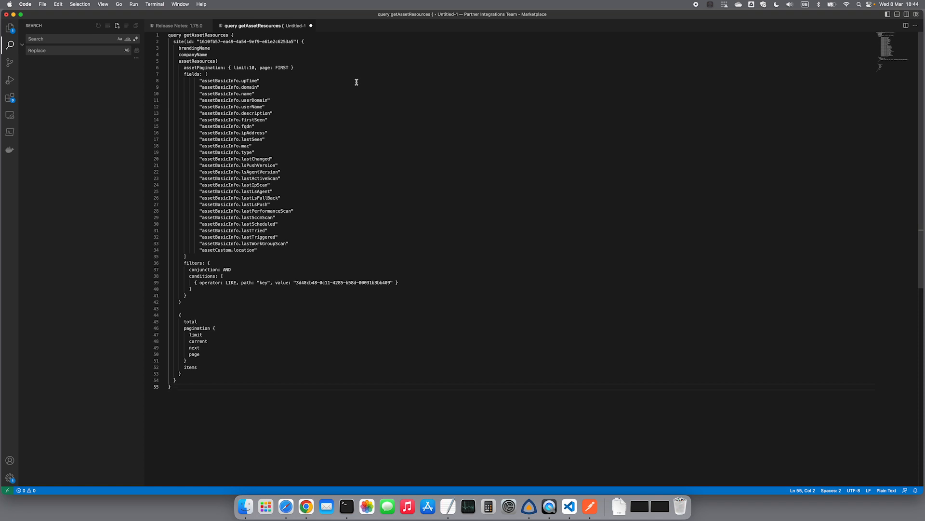
pyautogui.press('super+shift+p')
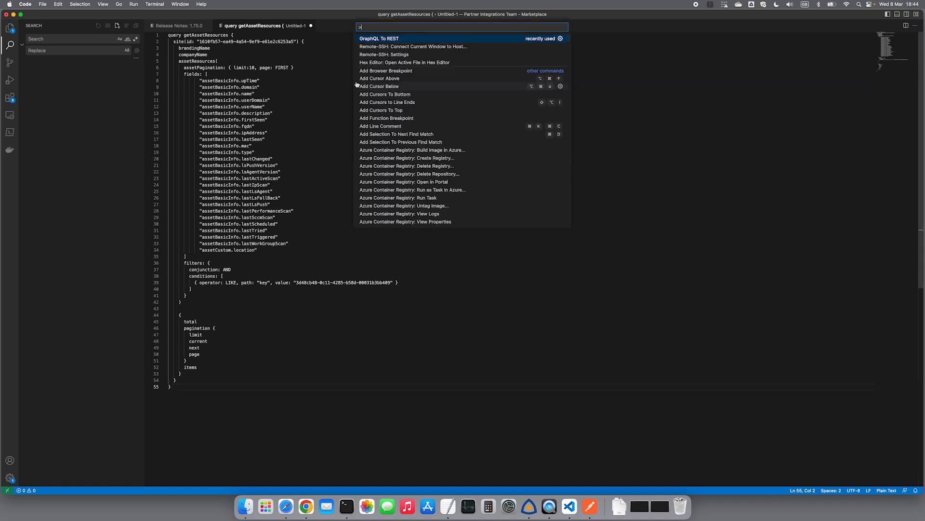
pyautogui.click(391, 42)
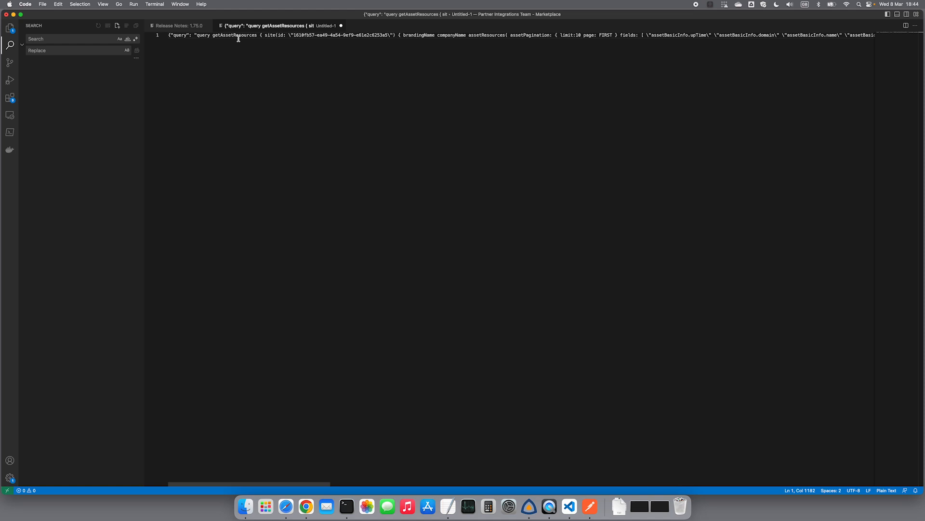
# Step: Switch to Zapier and review the Get Asset Details from Lansweeper step's request data, Client Key and Asset Key mappings, and headers
pyautogui.hotkey('ctrl', 'Right')
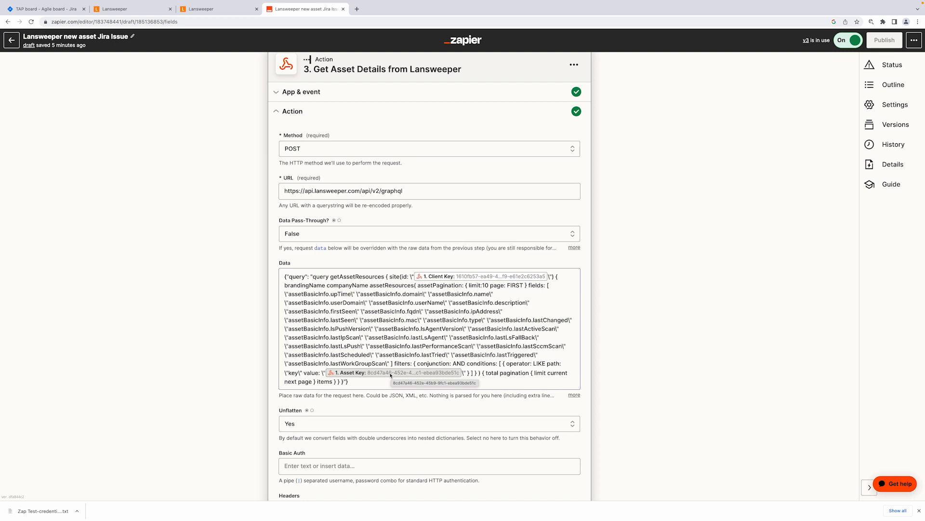
pyautogui.scroll(-3, 385, 366)
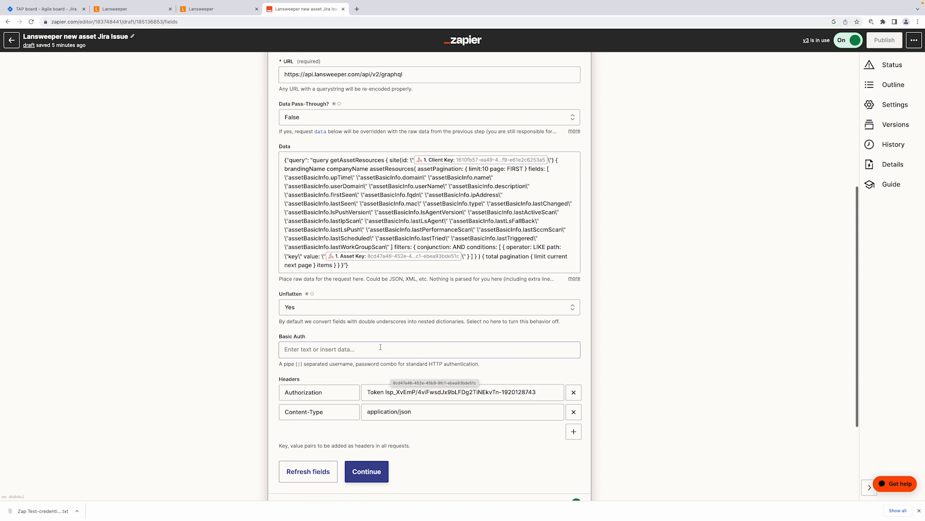
pyautogui.scroll(-1, 380, 350)
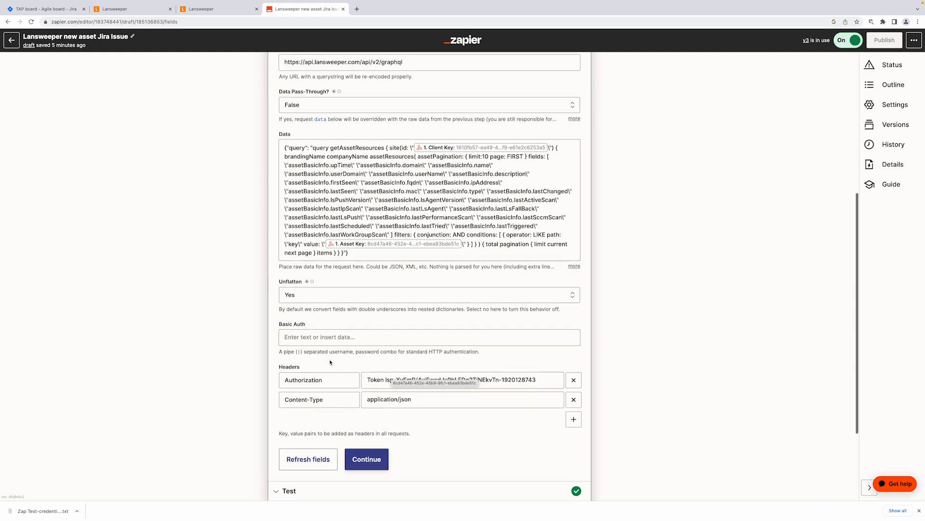
pyautogui.scroll(-1, 319, 356)
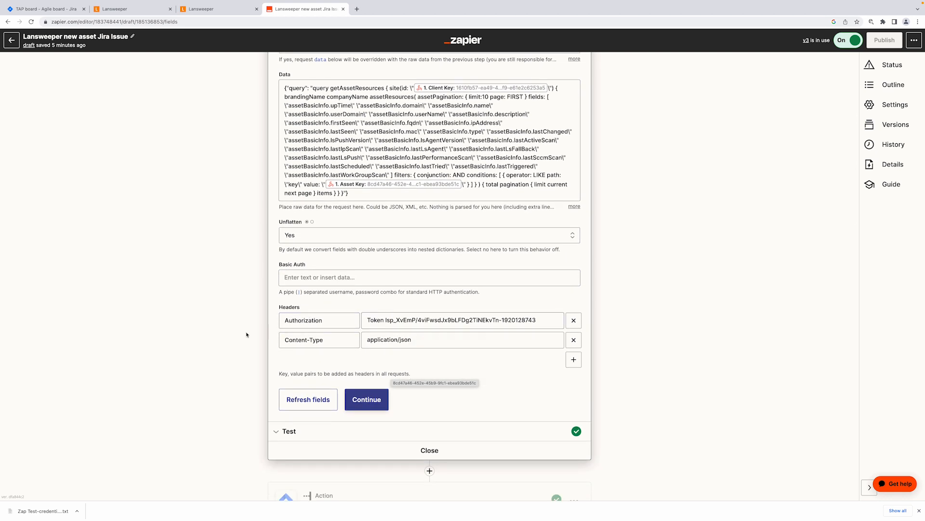
pyautogui.scroll(-1, 332, 365)
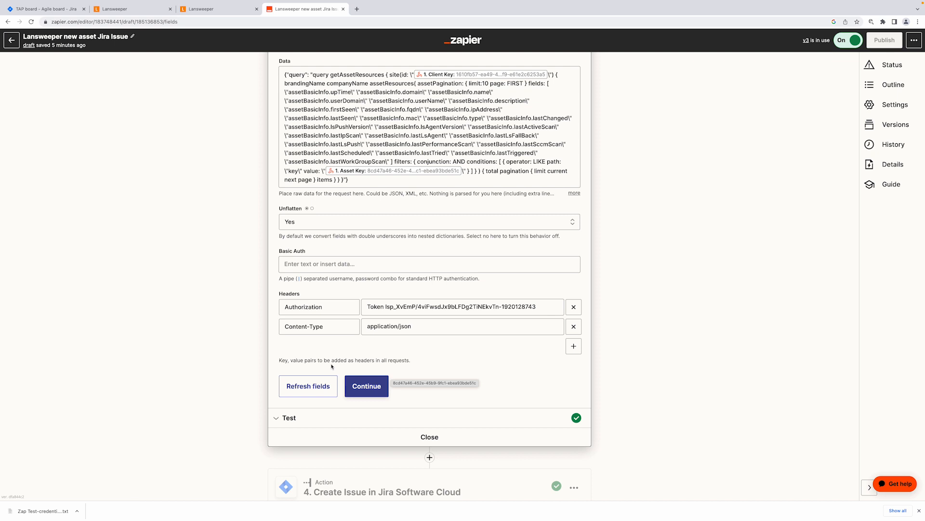
pyautogui.scroll(-1, 332, 365)
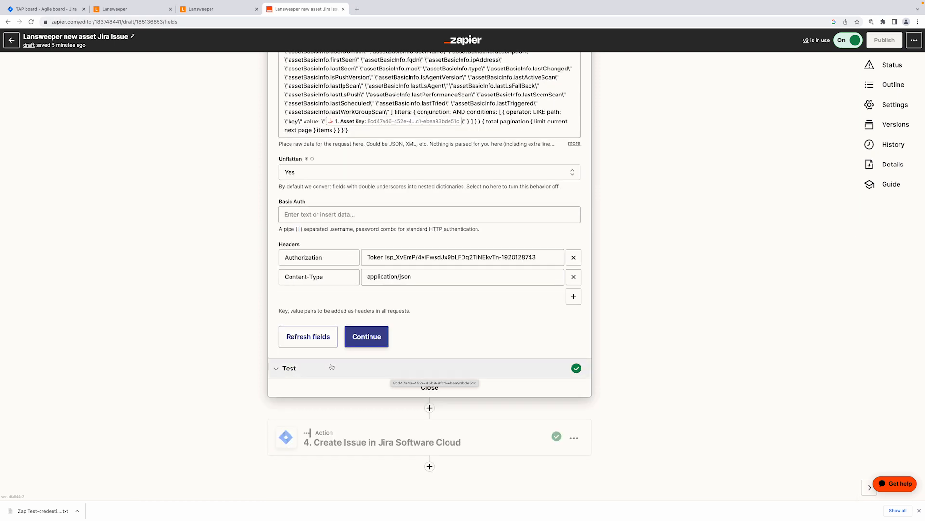
# Step: Review the action settings of the Create Issue in Jira Software Cloud step, including project, issue type, summary and optional fields
pyautogui.click(383, 439)
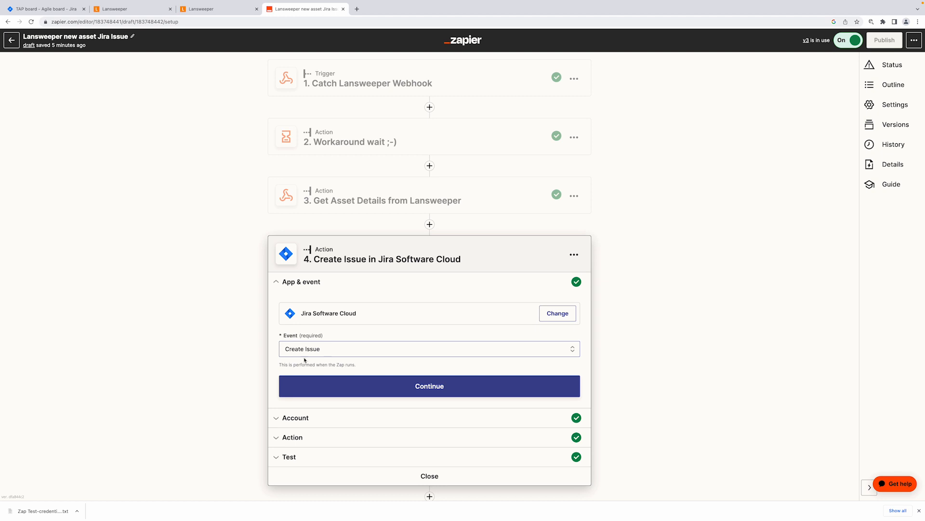
pyautogui.click(320, 442)
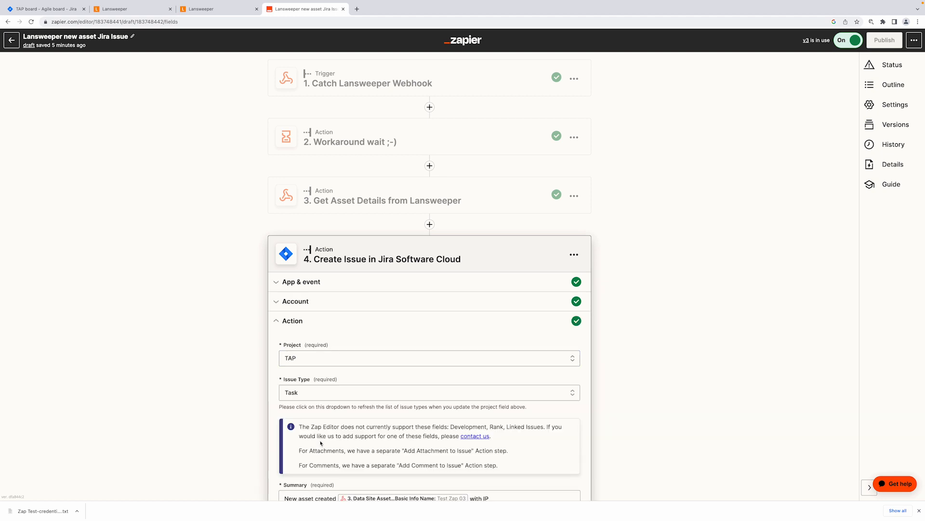
pyautogui.scroll(-4, 369, 393)
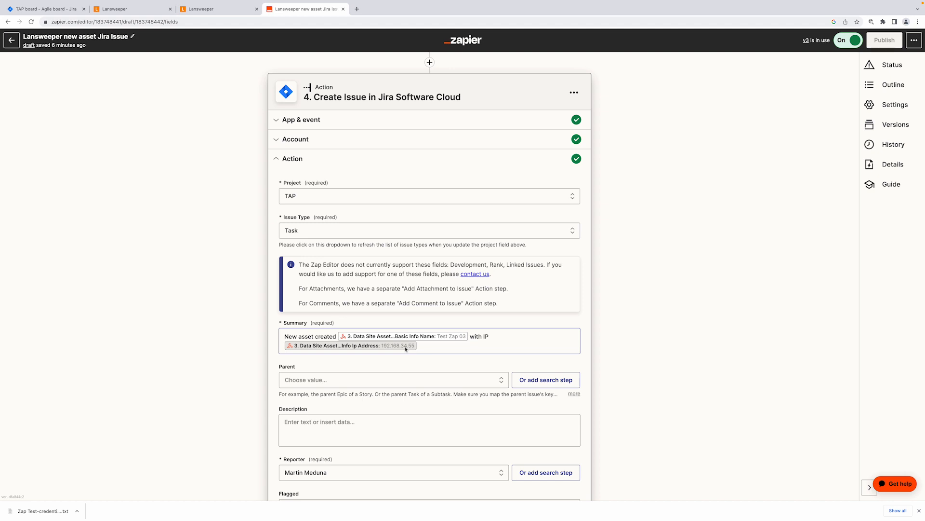
pyautogui.scroll(-5, 406, 349)
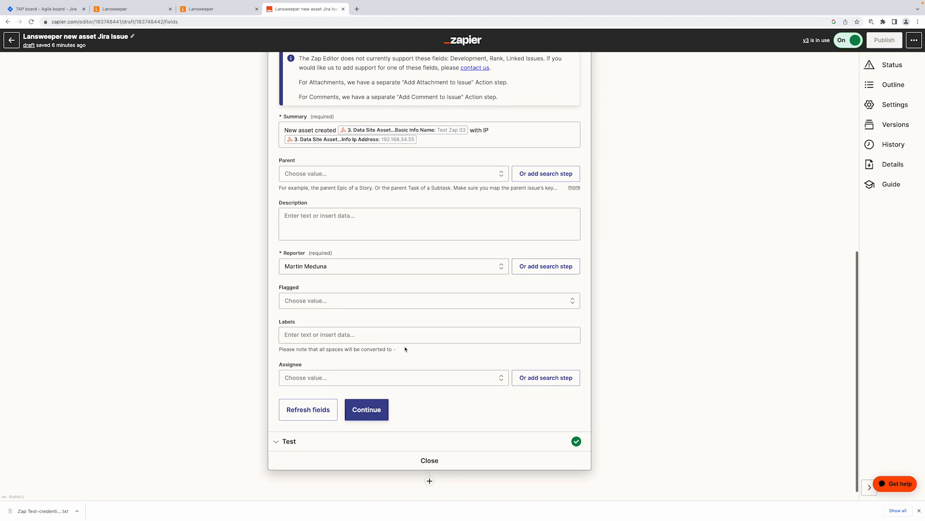
pyautogui.scroll(8, 748, 210)
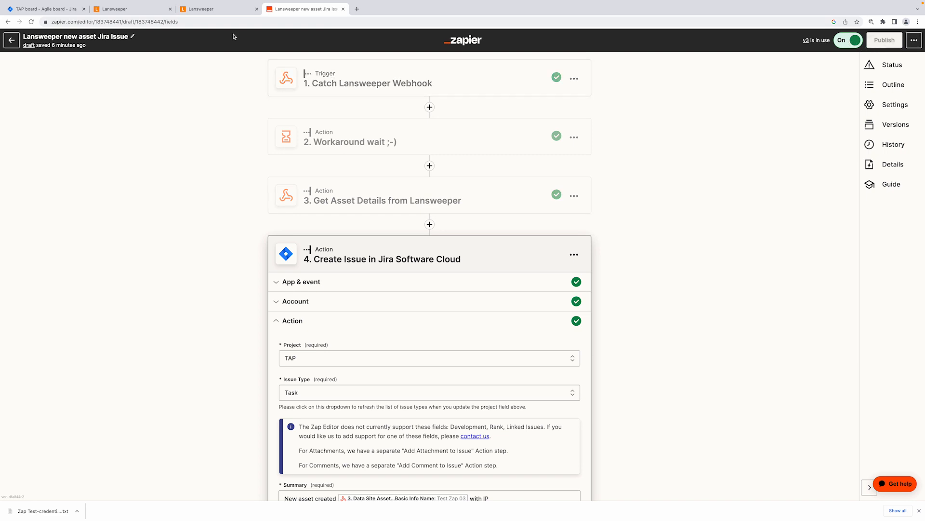
# Step: Start a new asset in the Lansweeper inventory named Zap Test 10, linked to Installation03
pyautogui.click(209, 11)
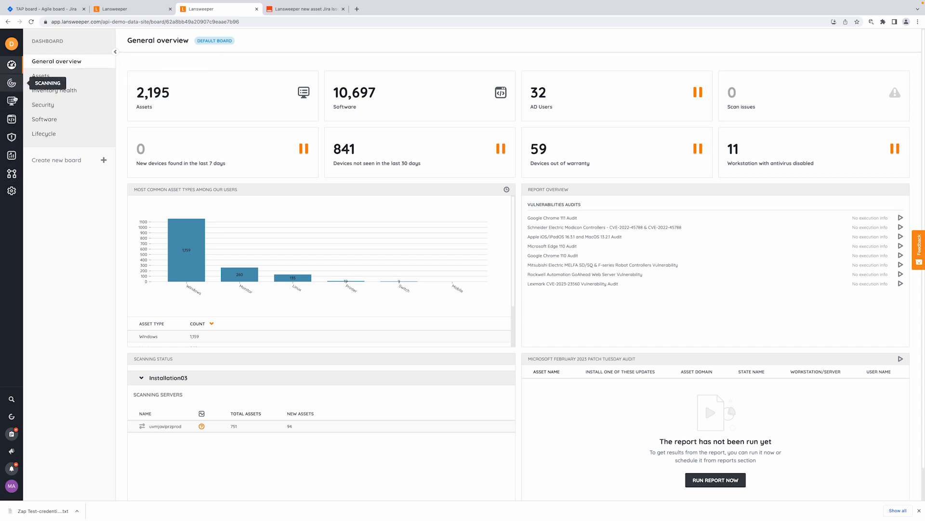
pyautogui.click(13, 100)
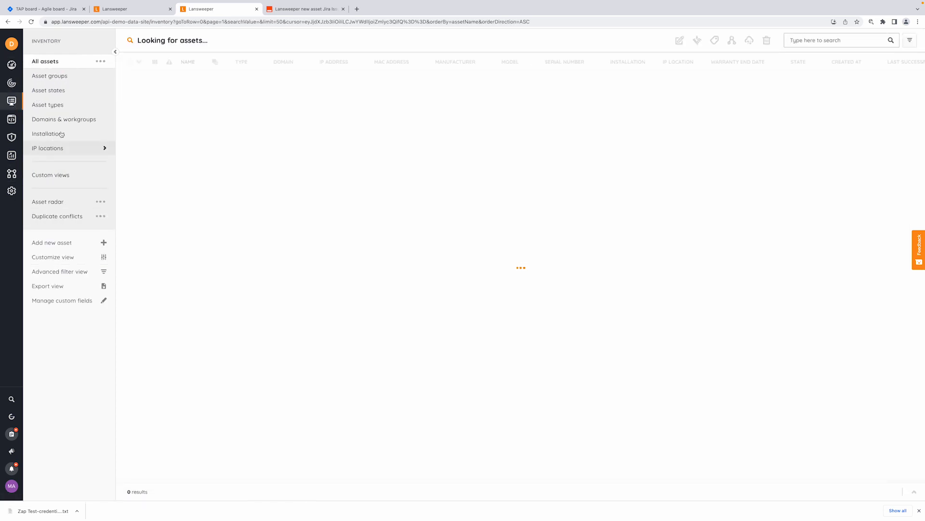
pyautogui.click(63, 243)
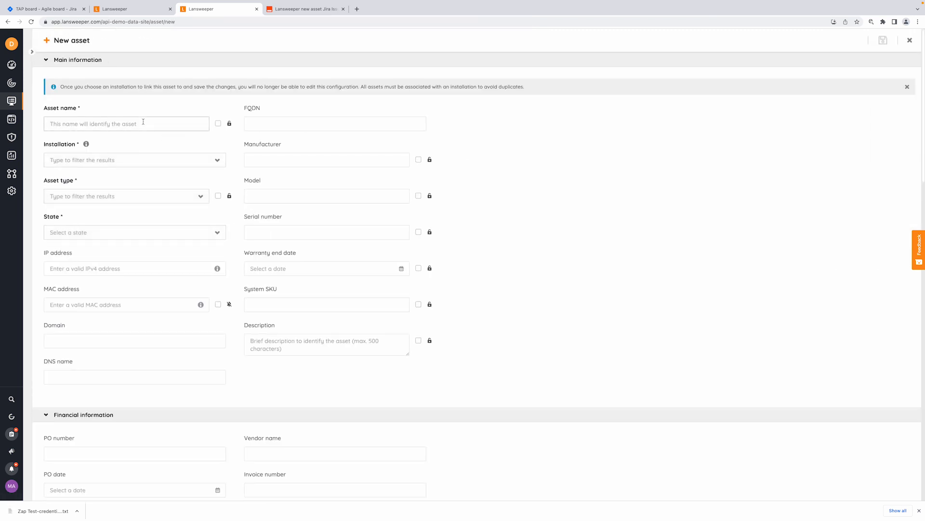
pyautogui.write('Zap Test 10')
pyautogui.click(80, 164)
pyautogui.click(77, 176)
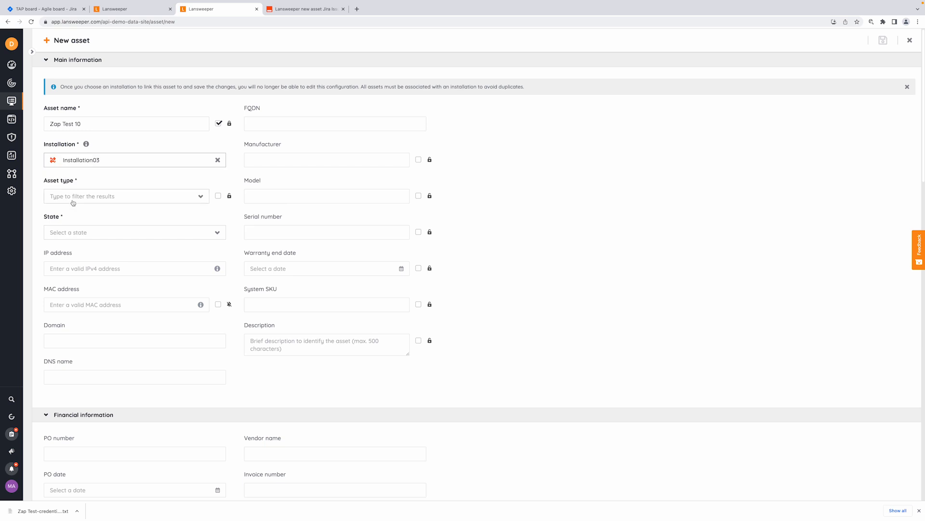
# Step: Set the asset's type to Apple Mac, state to Active and IP address to 192.168.34.123, and save it
pyautogui.click(72, 199)
pyautogui.write('mac')
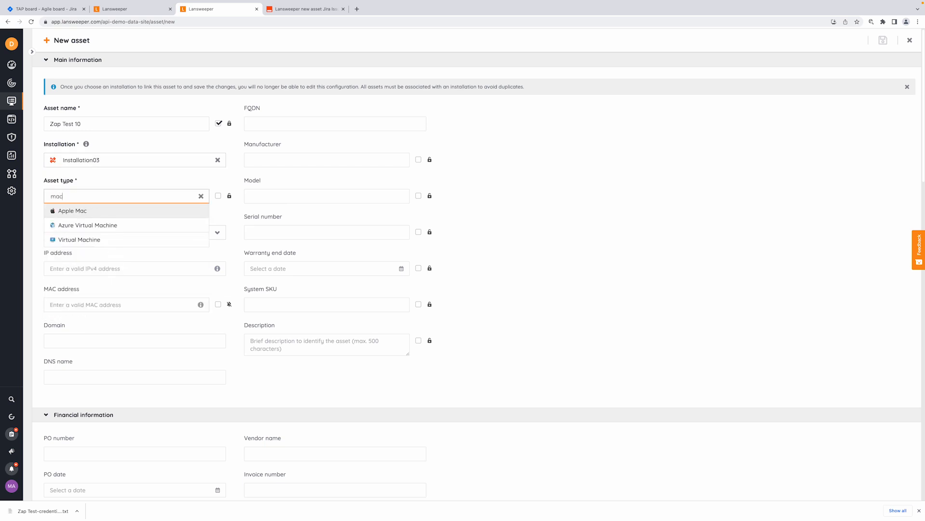
pyautogui.click(70, 212)
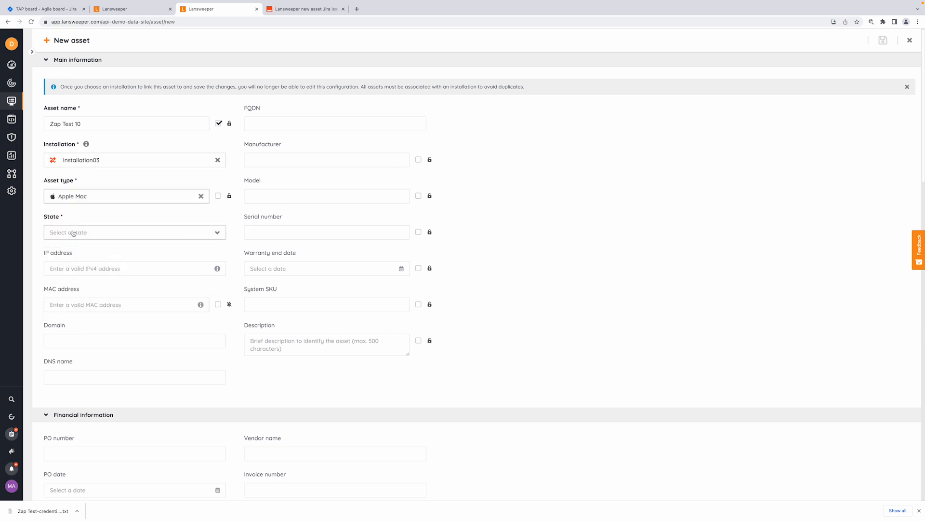
pyautogui.click(73, 232)
pyautogui.click(68, 247)
pyautogui.click(74, 269)
pyautogui.write('19')
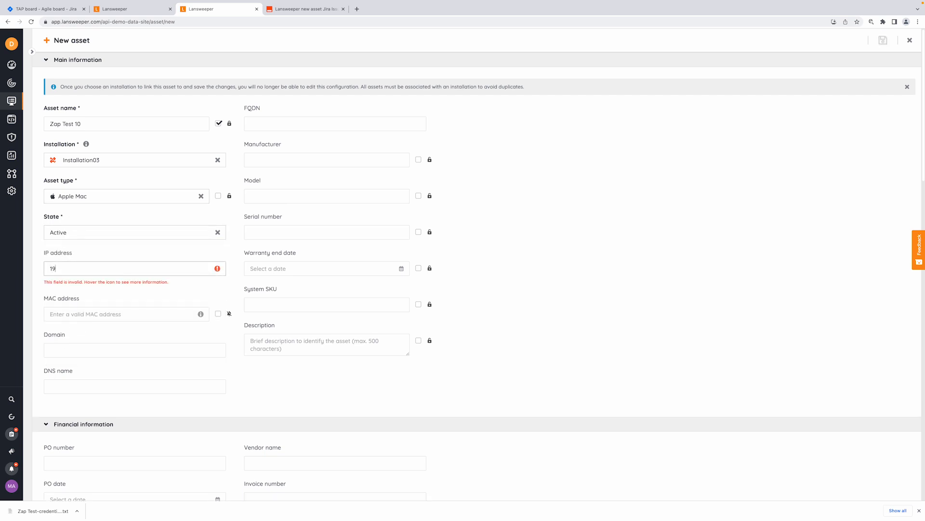
pyautogui.write('2.168.34.123')
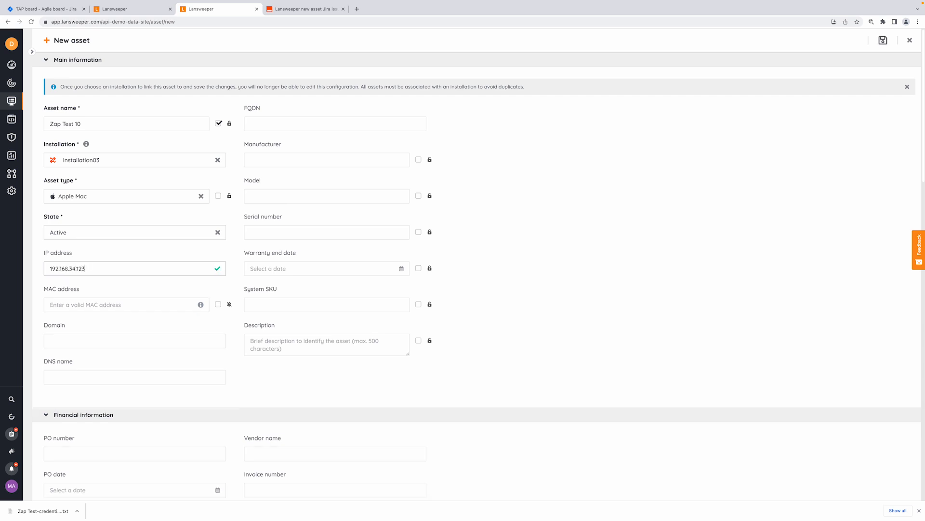
pyautogui.click(883, 40)
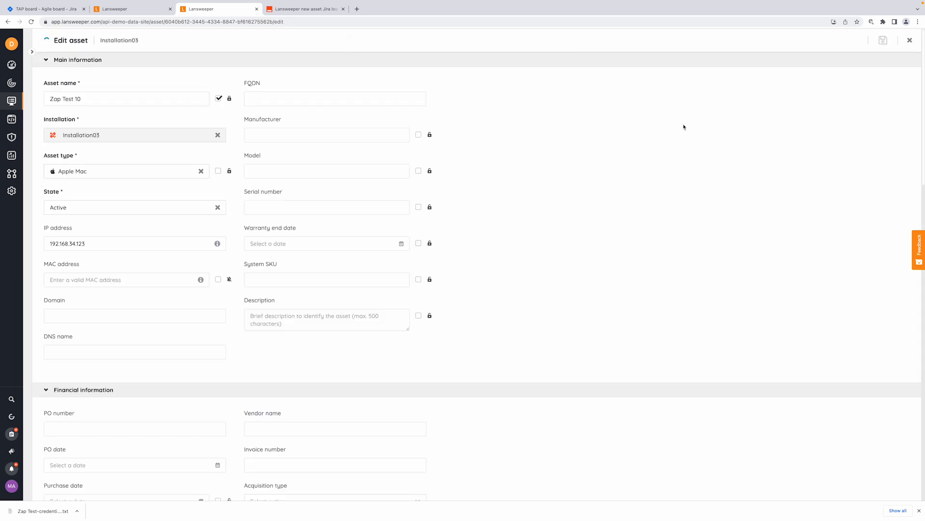
# Step: Check the Zap's run history in Zapier and open the Zap Test 10 issue on Jira's TAP board
pyautogui.click(309, 9)
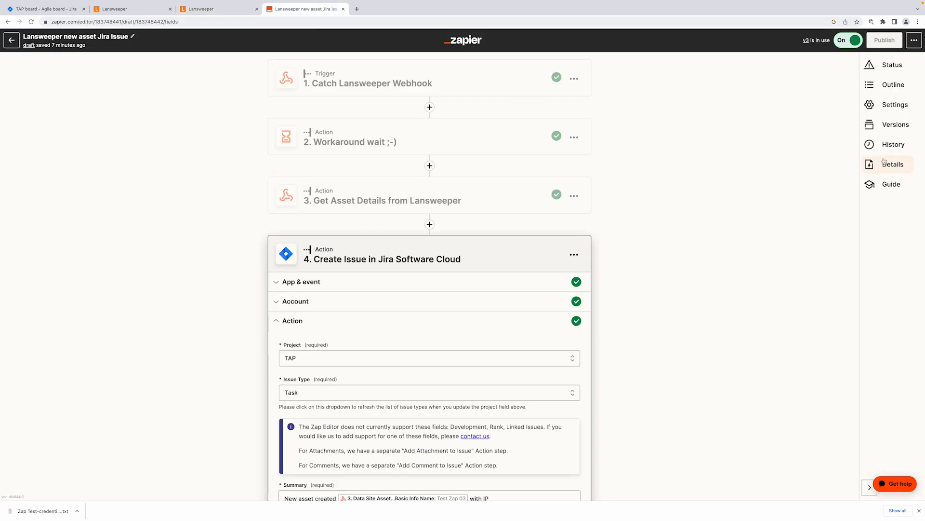
pyautogui.click(891, 145)
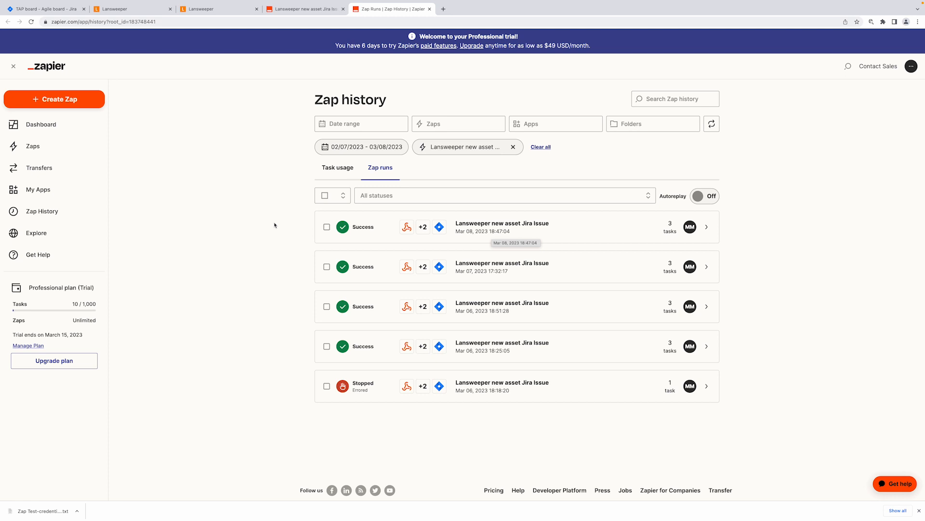
pyautogui.click(46, 9)
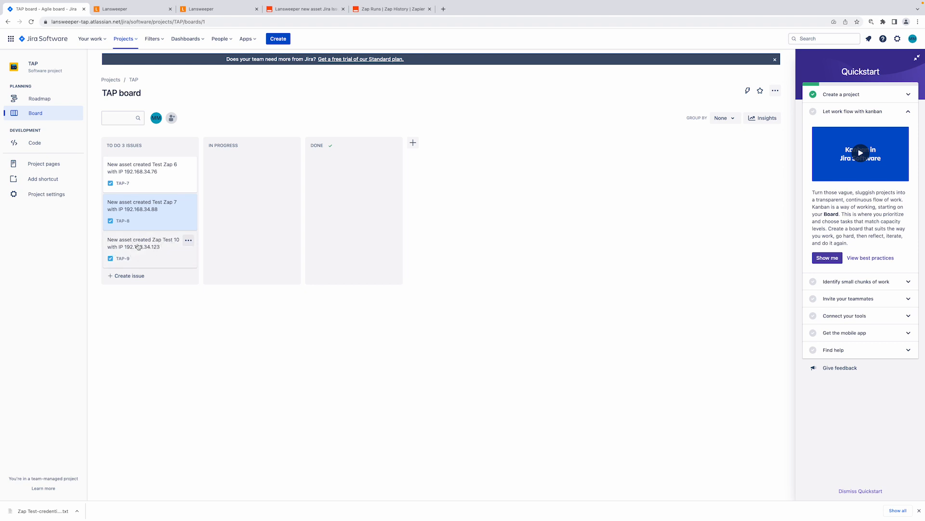
pyautogui.click(136, 248)
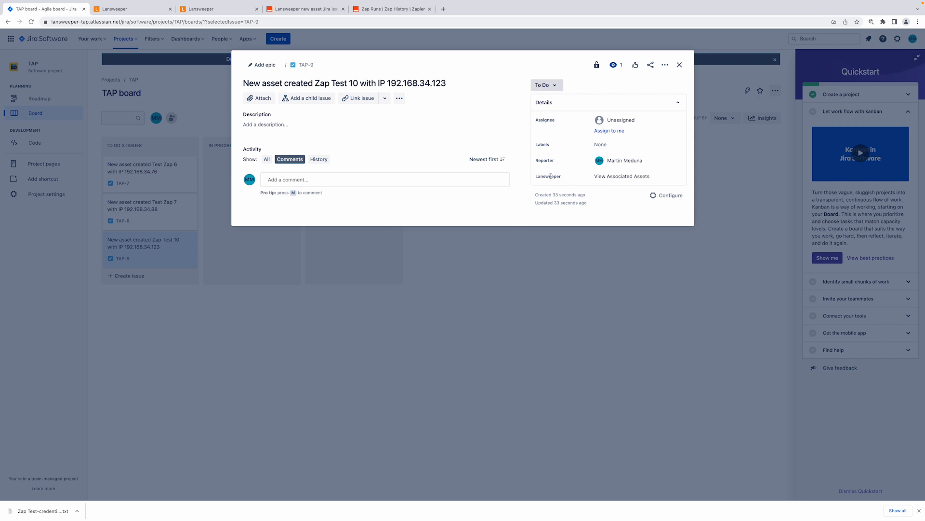
# Step: Open the matched Zap Test 10 asset in Lansweeper from the issue's associated assets, and return to the Zap history
pyautogui.click(622, 177)
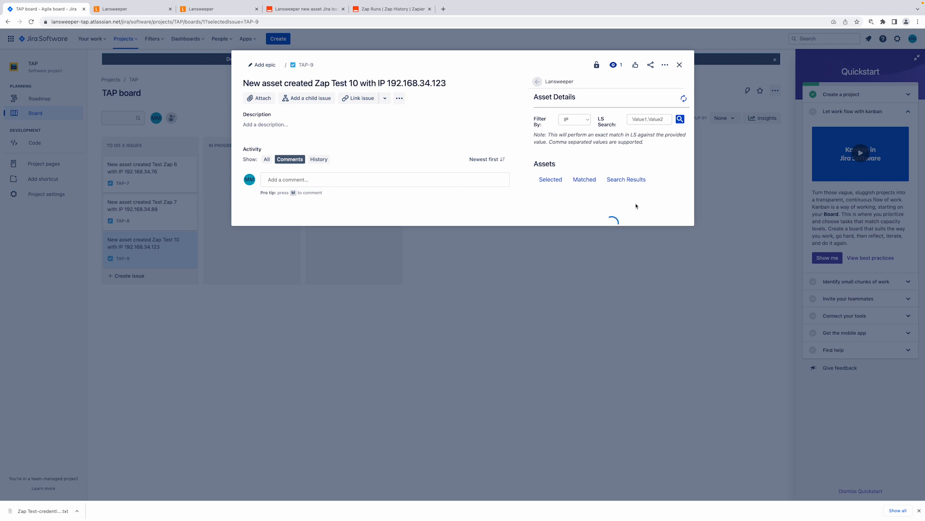
pyautogui.scroll(-3, 636, 203)
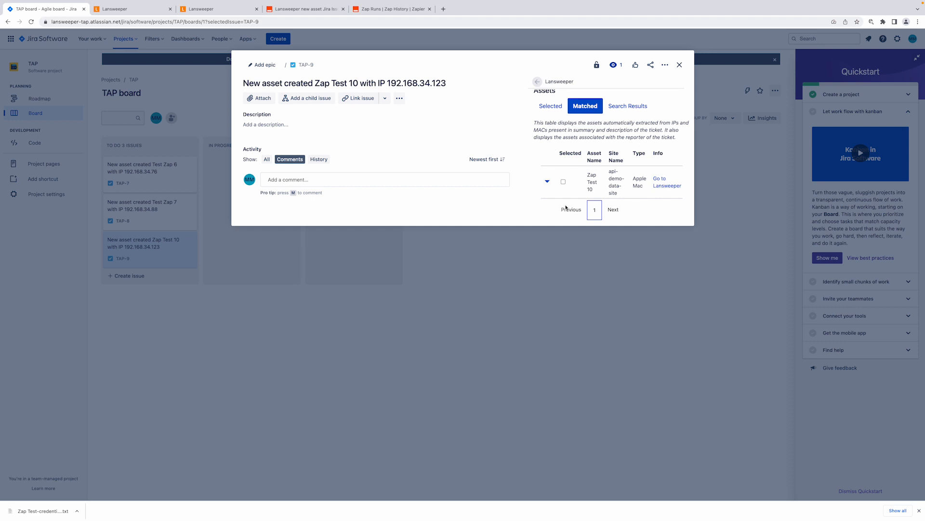
pyautogui.click(667, 186)
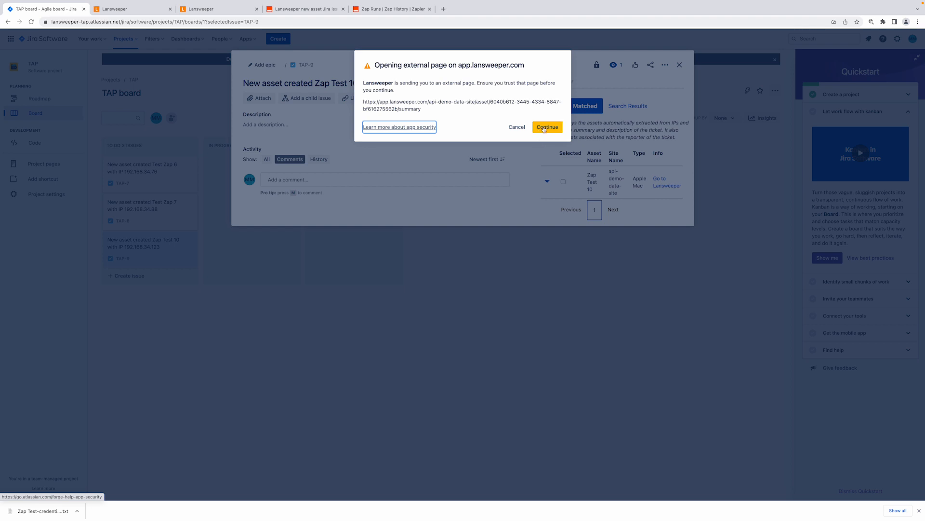
pyautogui.click(546, 127)
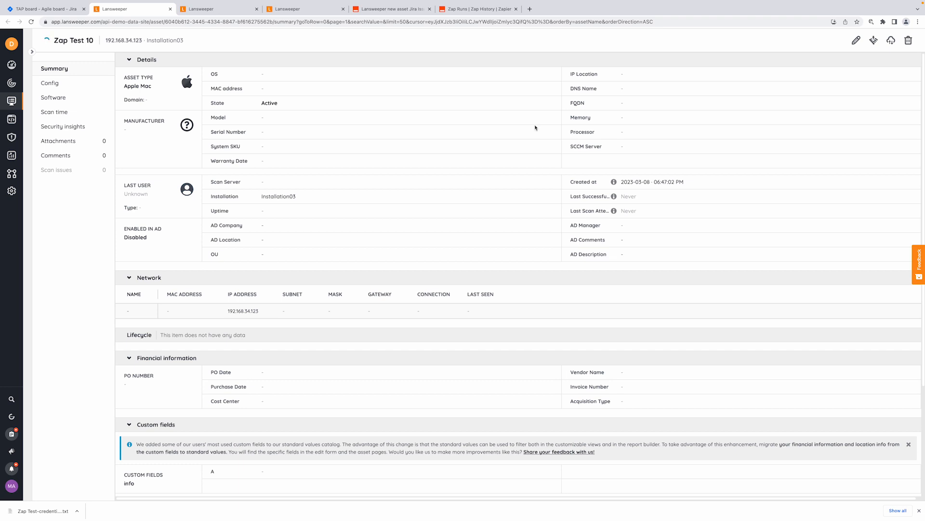
pyautogui.click(453, 10)
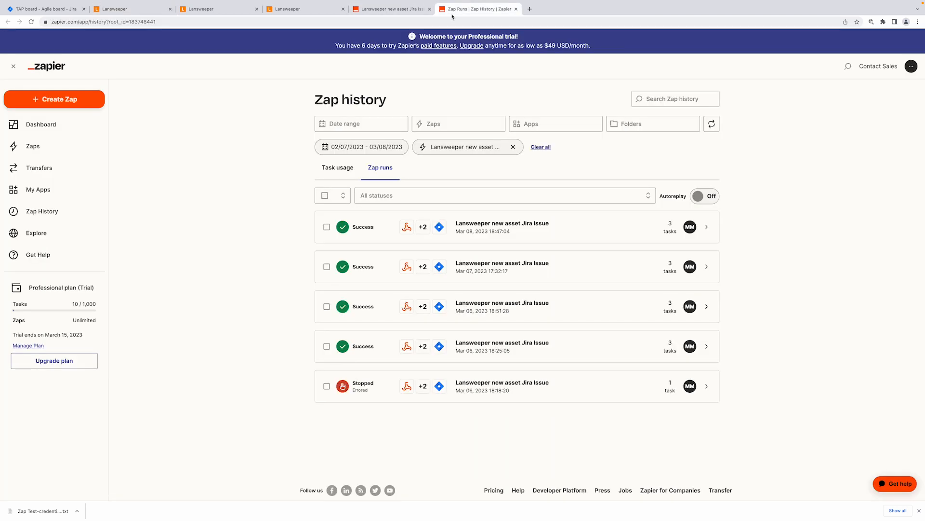